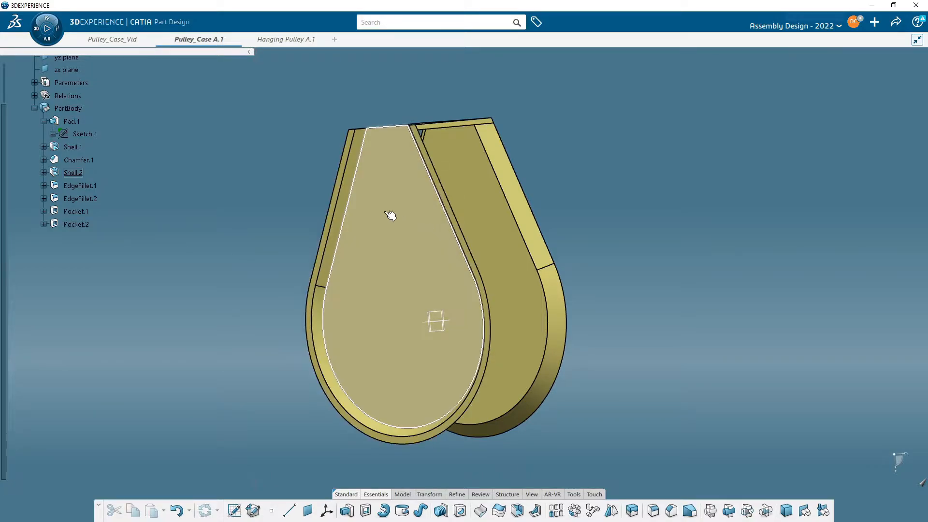
# Examine the finished pulley case in Pulley_Case A.1 from several angles, including its side plates and rims
pyautogui.moveTo(279, 244); pyautogui.dragTo(417, 267, button='middle')
pyautogui.scroll(5, 416, 266)
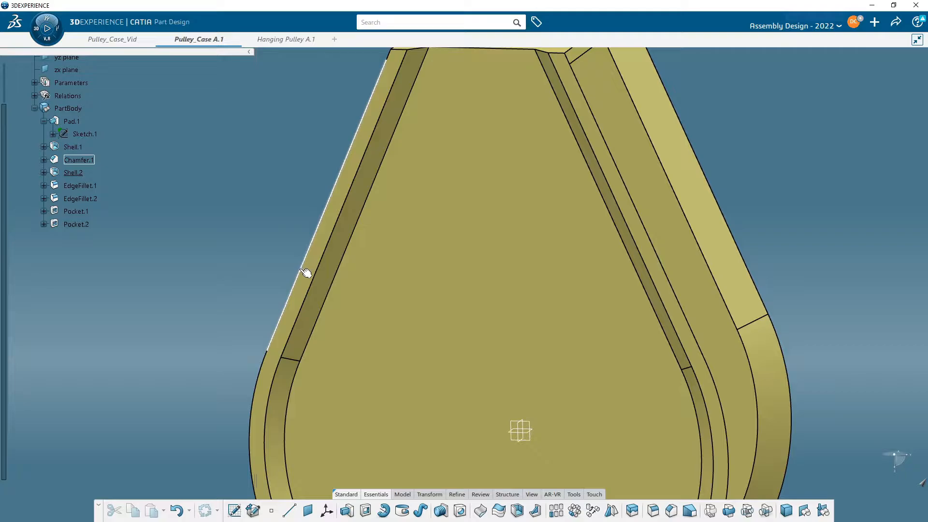
pyautogui.keyDown('ctrl'); pyautogui.moveTo(259, 303); pyautogui.dragTo(298, 290, button='middle'); pyautogui.keyUp('ctrl')
pyautogui.moveTo(389, 295); pyautogui.dragTo(362, 265, button='middle')
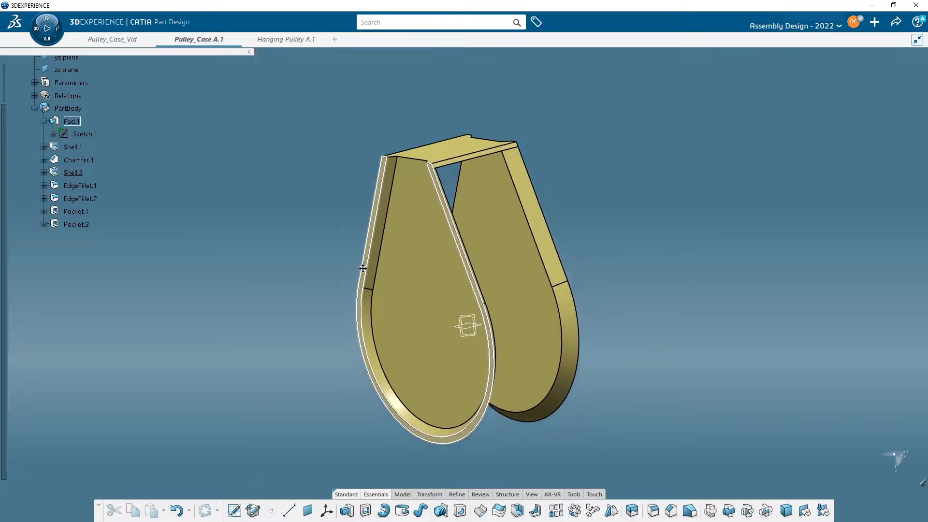
pyautogui.moveTo(531, 219); pyautogui.dragTo(576, 334, button='middle')
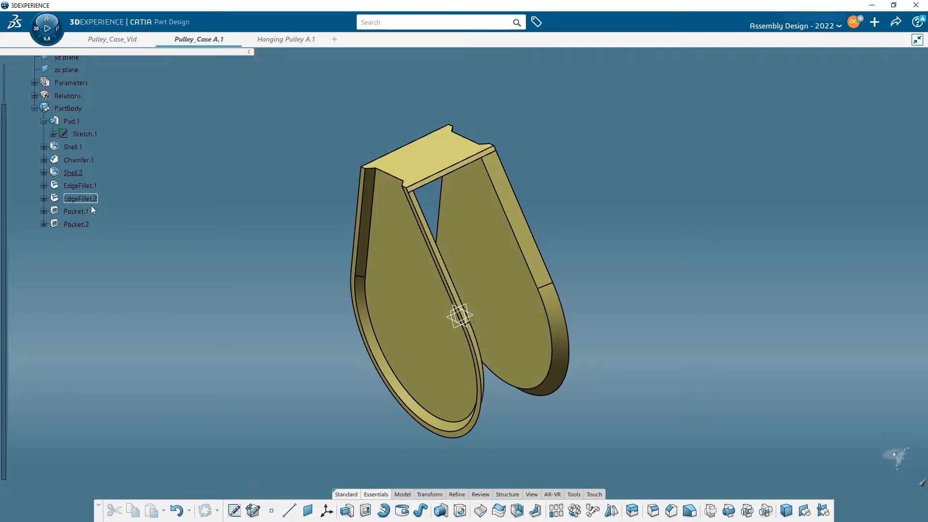
pyautogui.moveTo(295, 316); pyautogui.dragTo(311, 283, button='middle')
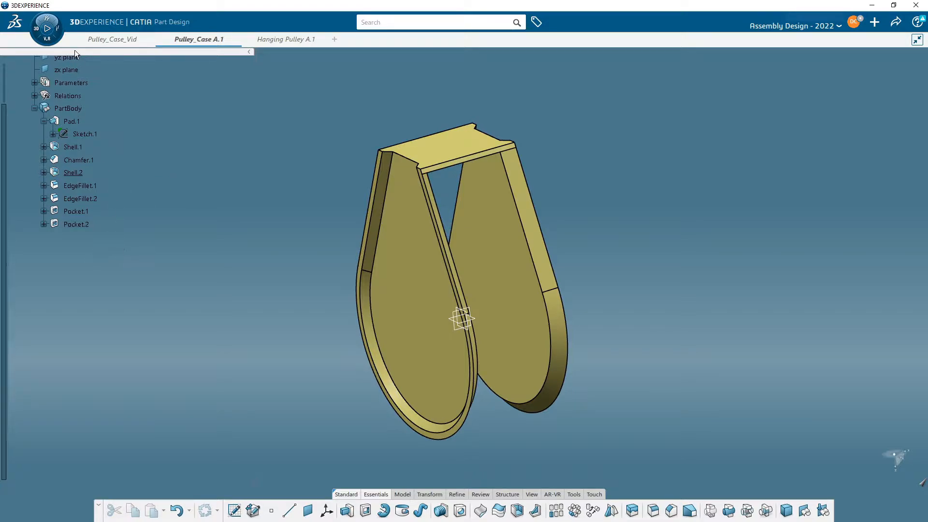
# Switch to the Pulley_Case_Vid part and inspect the recessed side faces of its case from several angles
pyautogui.click(101, 39)
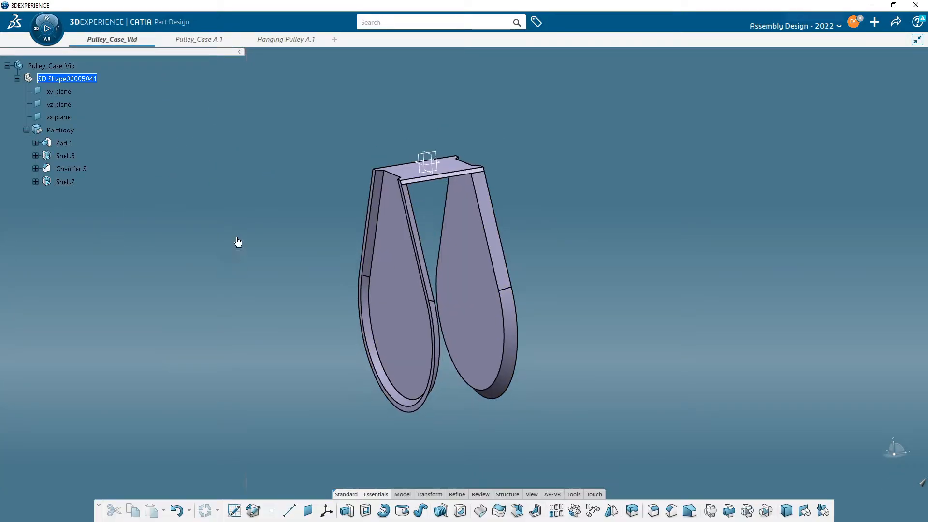
pyautogui.moveTo(238, 242); pyautogui.dragTo(307, 213, button='middle')
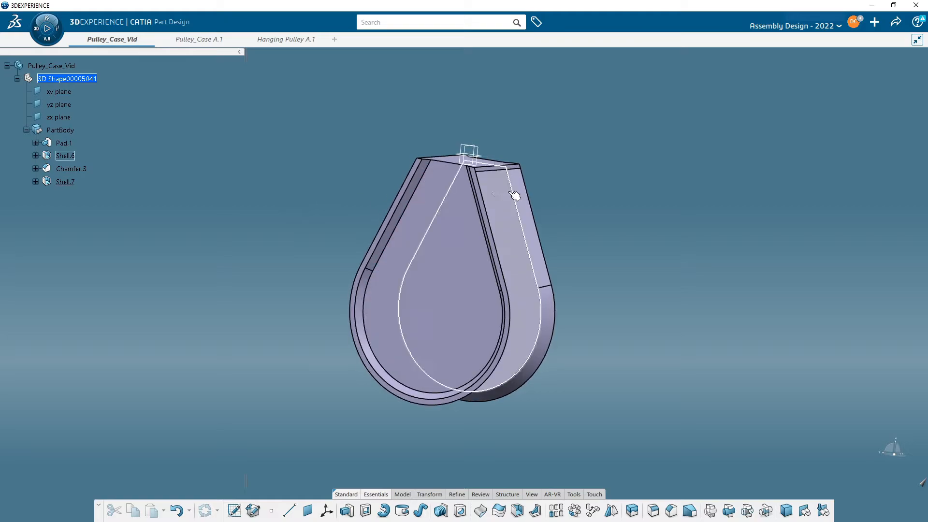
pyautogui.moveTo(491, 304); pyautogui.dragTo(420, 303, button='middle')
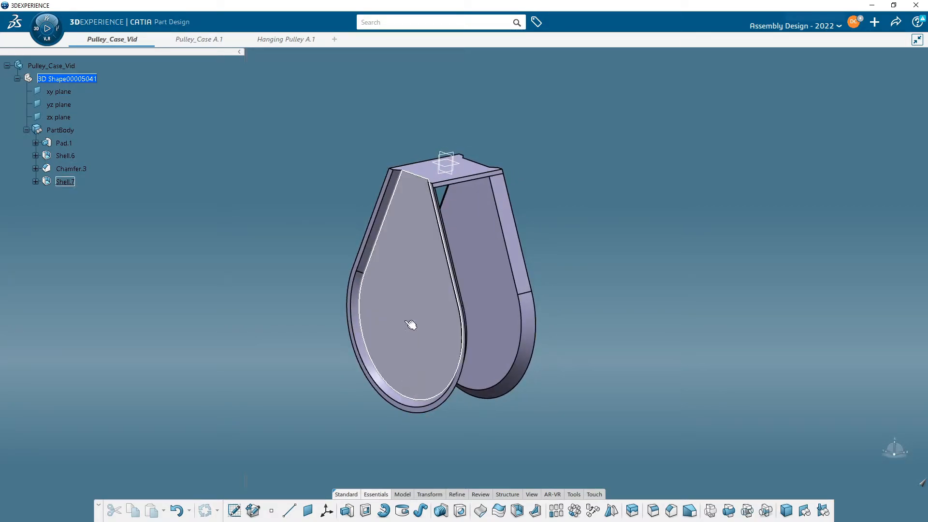
pyautogui.click(418, 342)
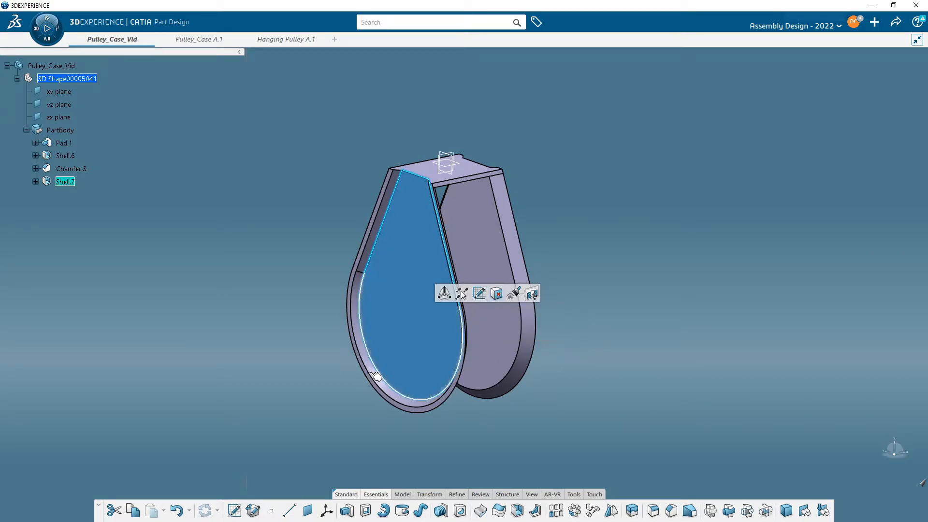
pyautogui.moveTo(599, 355); pyautogui.dragTo(520, 266, button='middle')
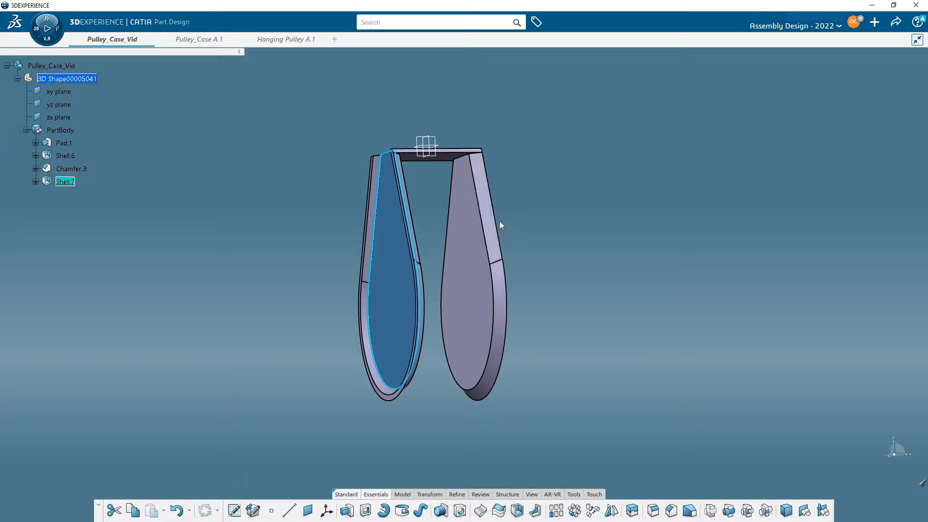
pyautogui.click(570, 249)
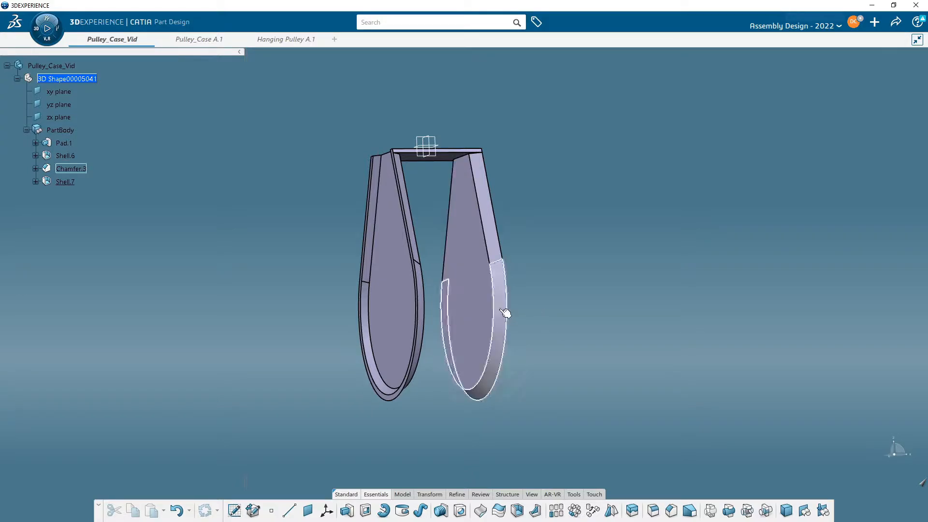
pyautogui.moveTo(506, 362); pyautogui.dragTo(621, 364, button='middle')
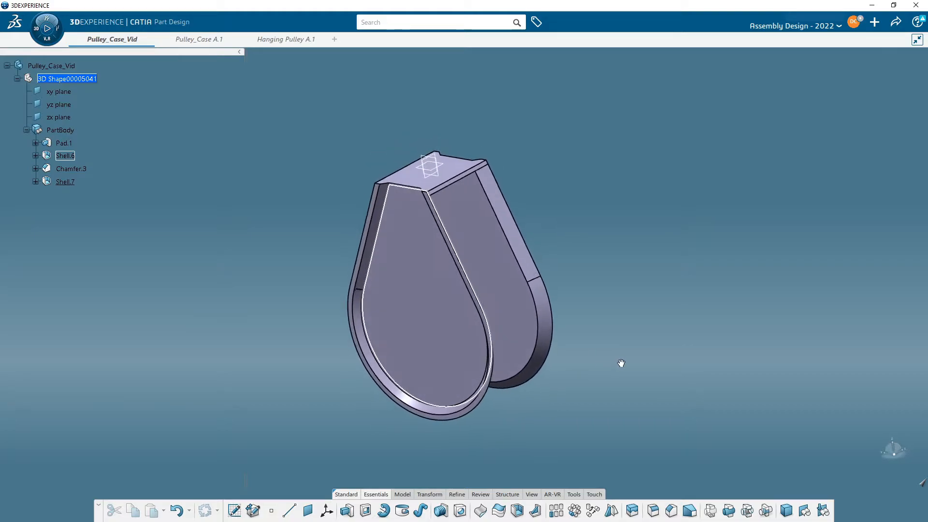
# Start a sketch on the case's flat recessed side face with its horizontal axis reversed, consulting the pulley.GIF drawing
pyautogui.moveTo(435, 267); pyautogui.dragTo(483, 159, button='middle')
pyautogui.click(482, 154)
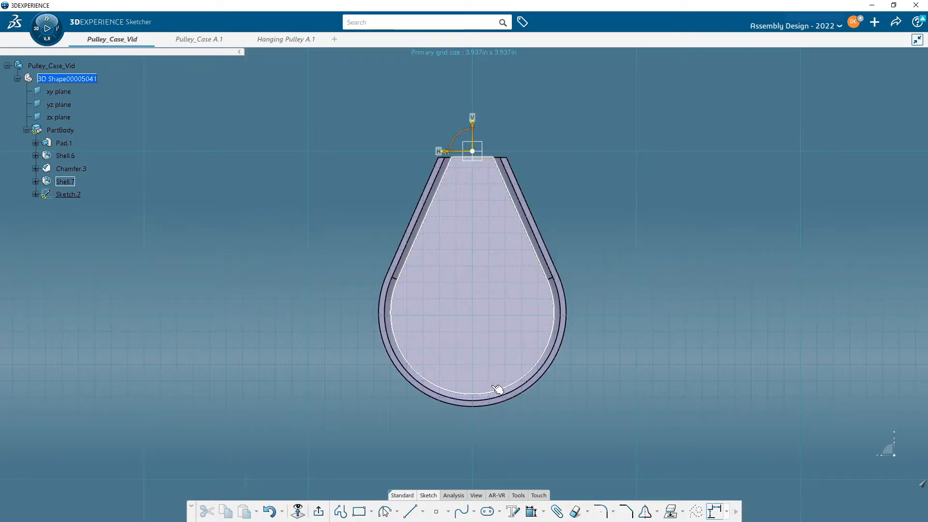
pyautogui.hotkey('alt', 'Tab')
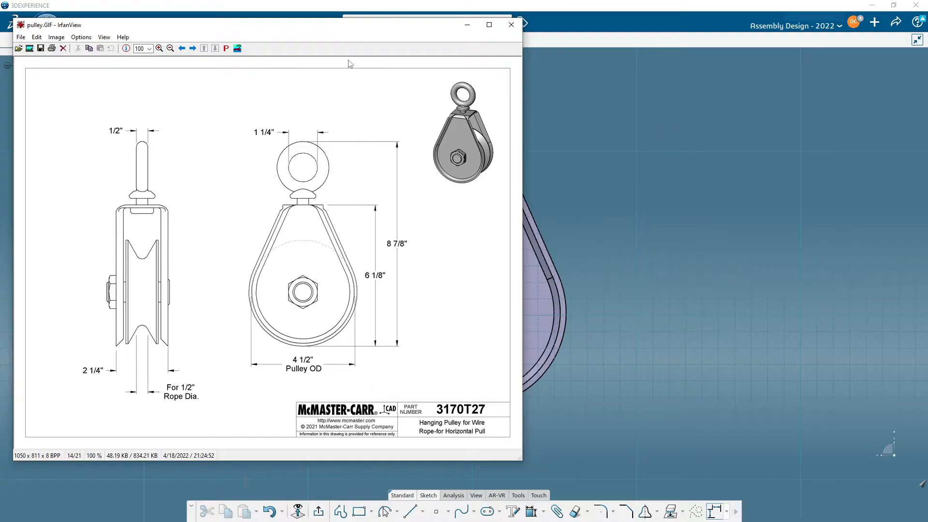
pyautogui.click(467, 24)
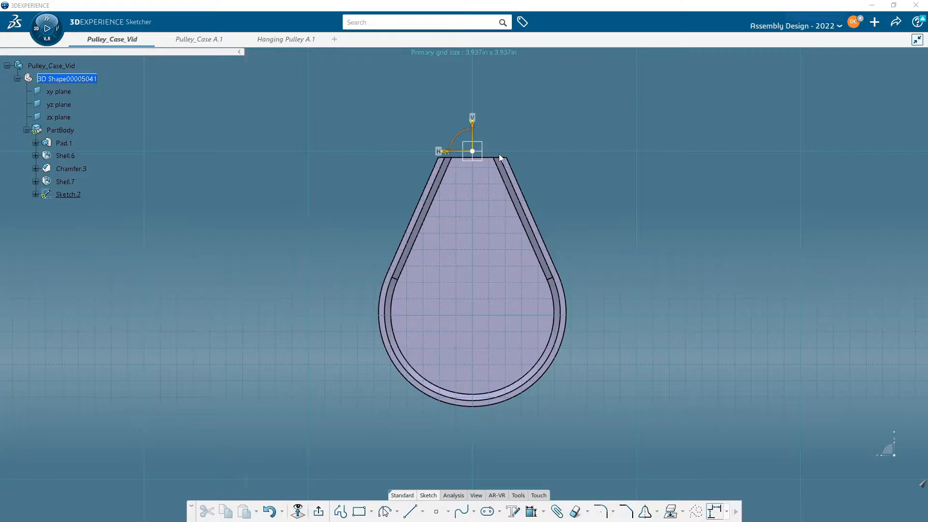
pyautogui.click(447, 152)
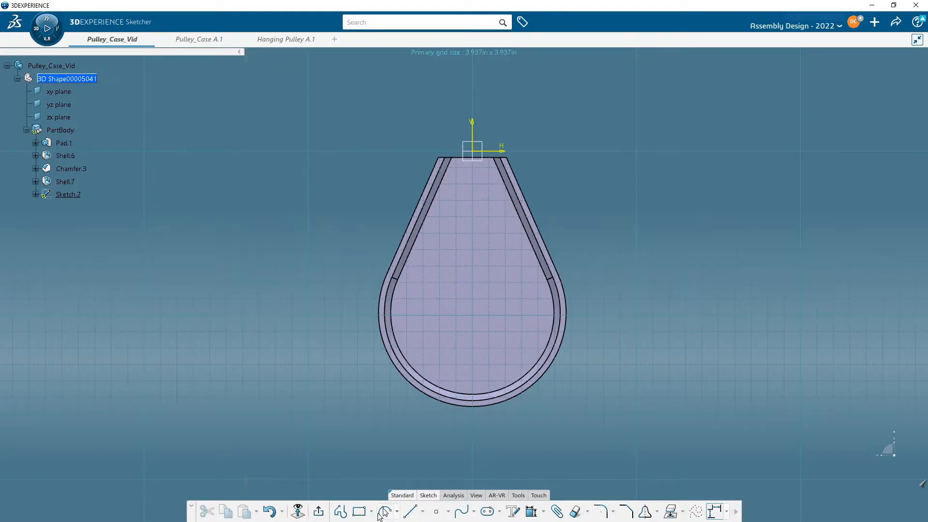
# Sketch a freestanding circle of about 0.71 in radius in the empty area to the right of the case
pyautogui.click(397, 512)
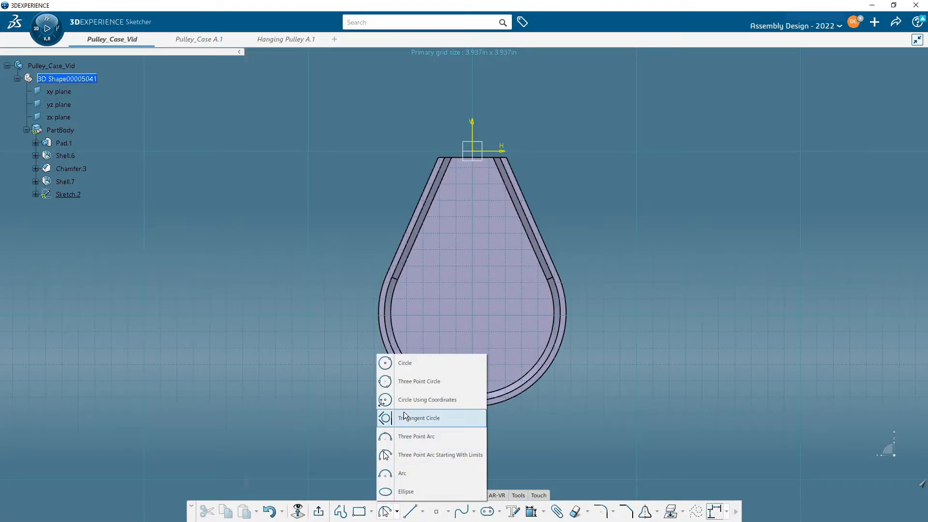
pyautogui.click(396, 362)
pyautogui.click(680, 260)
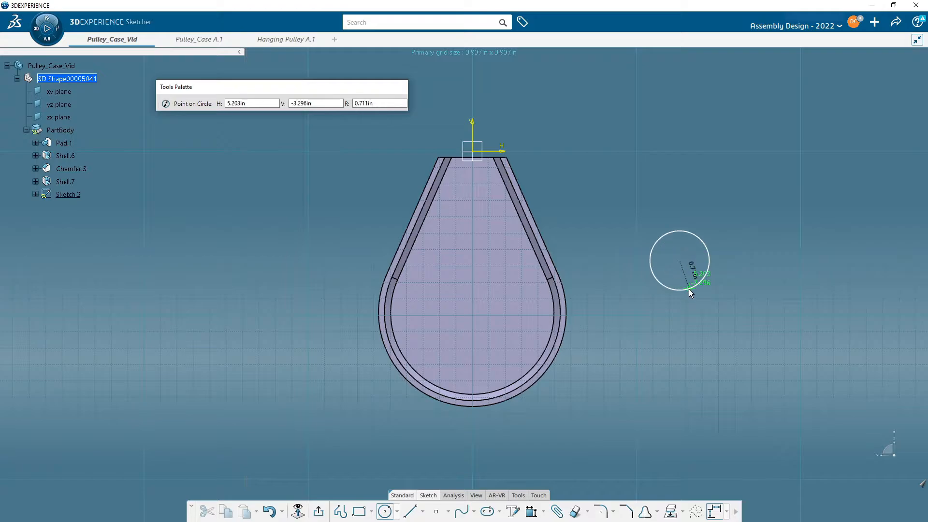
pyautogui.click(689, 289)
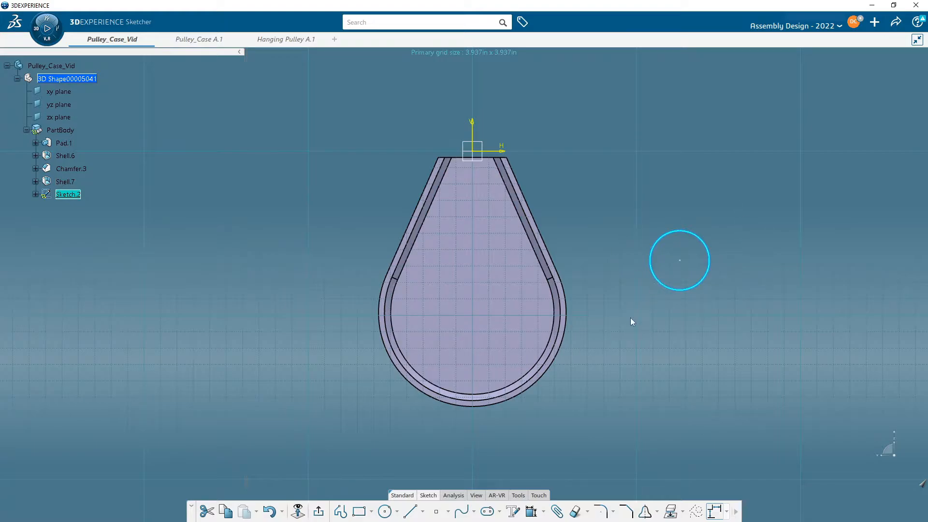
# Project the recessed face's rounded lower edge into the sketch and convert it to a construction element
pyautogui.click(549, 358)
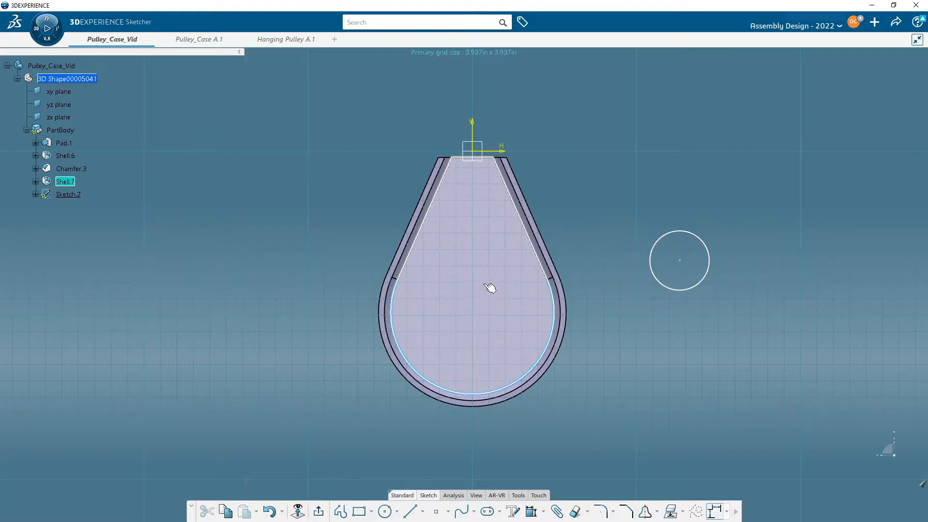
pyautogui.click(642, 385)
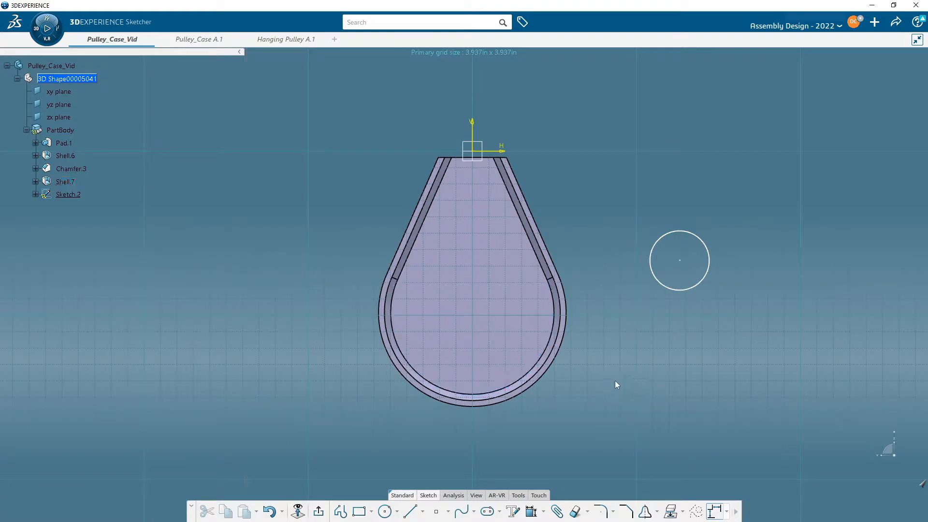
pyautogui.click(547, 359)
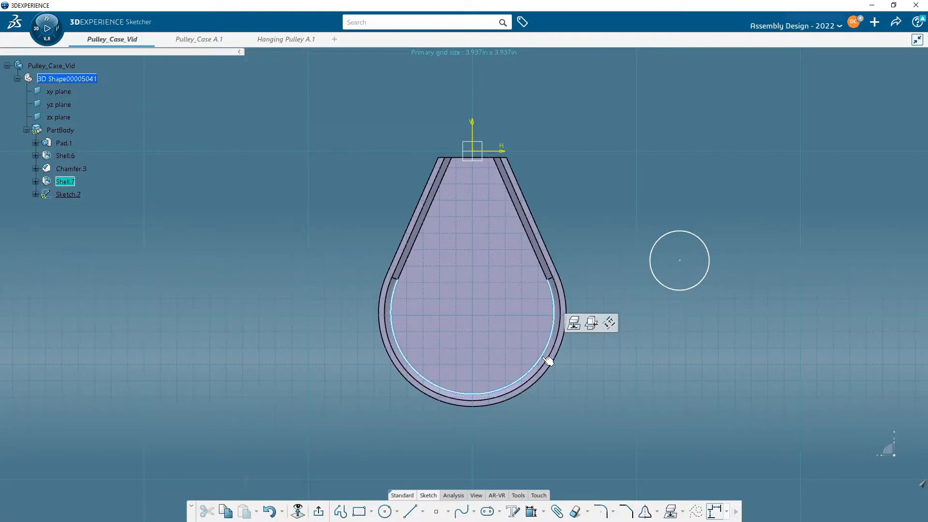
pyautogui.click(573, 327)
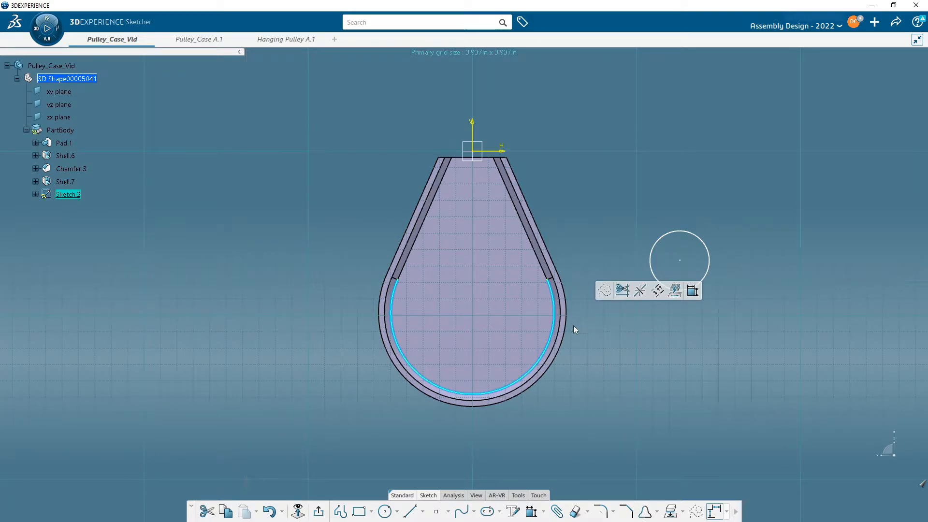
pyautogui.click(600, 333)
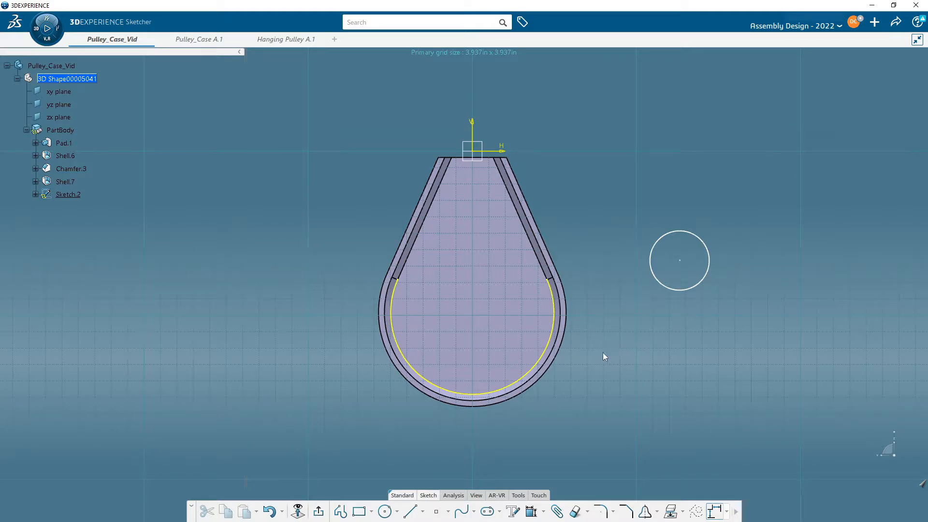
pyautogui.click(564, 352)
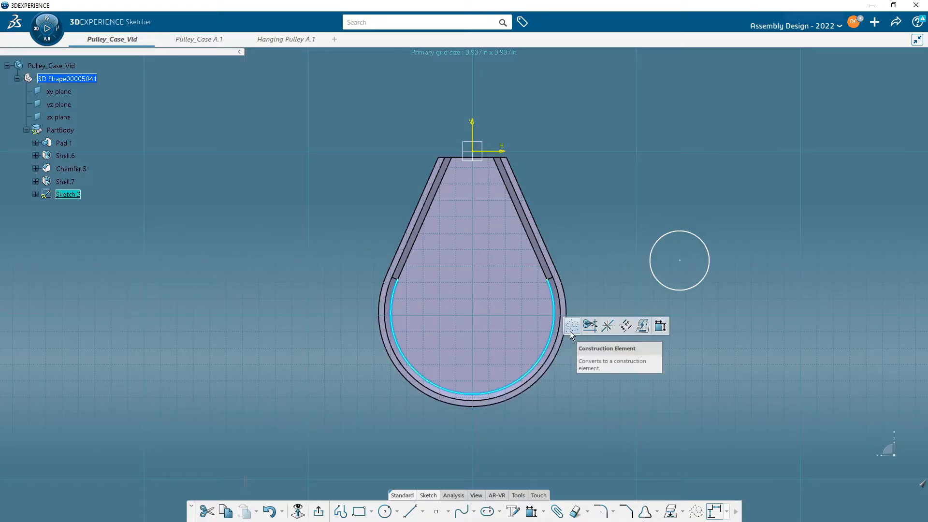
pyautogui.click(600, 392)
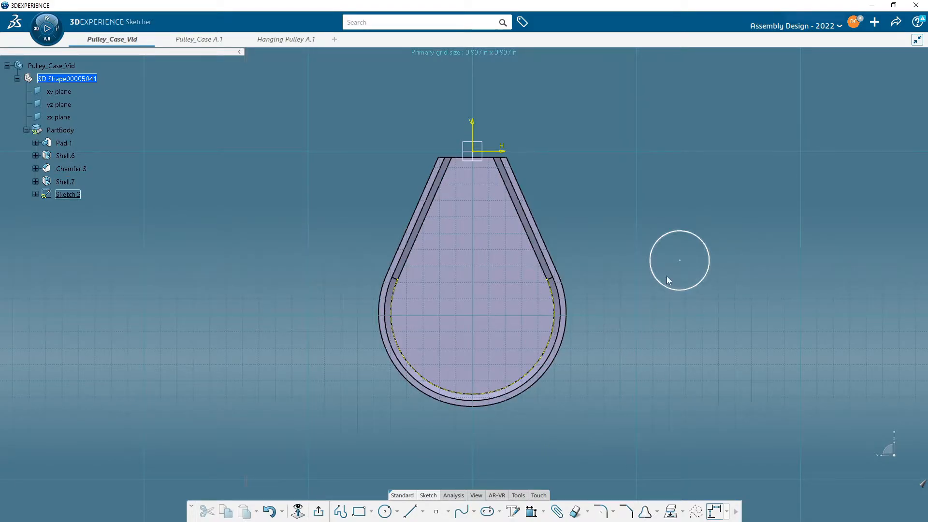
# Draw a trial circle centred on the projected construction arc and delete it
pyautogui.click(385, 512)
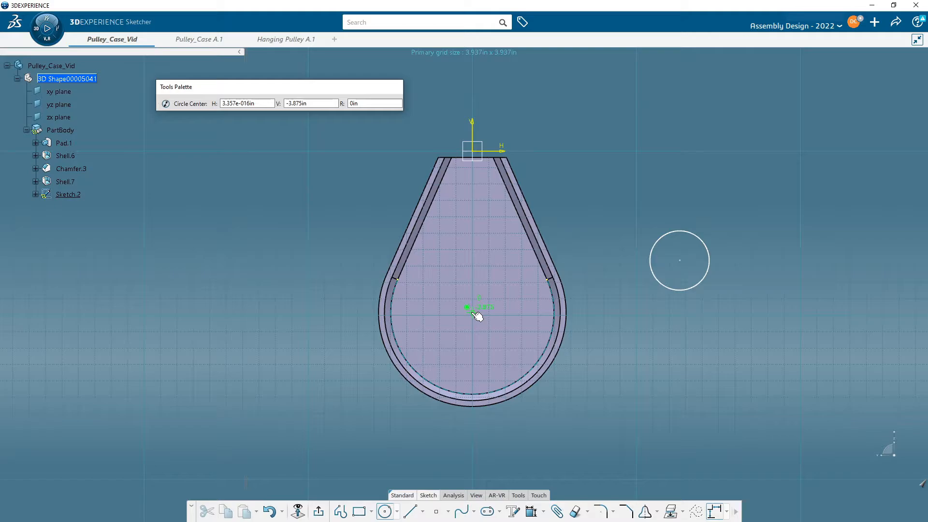
pyautogui.click(475, 313)
pyautogui.click(502, 338)
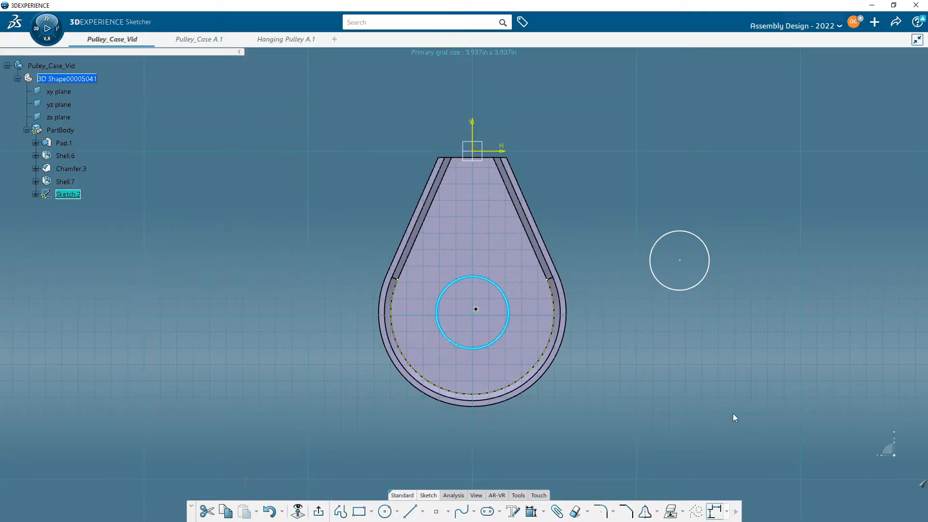
pyautogui.click(732, 413)
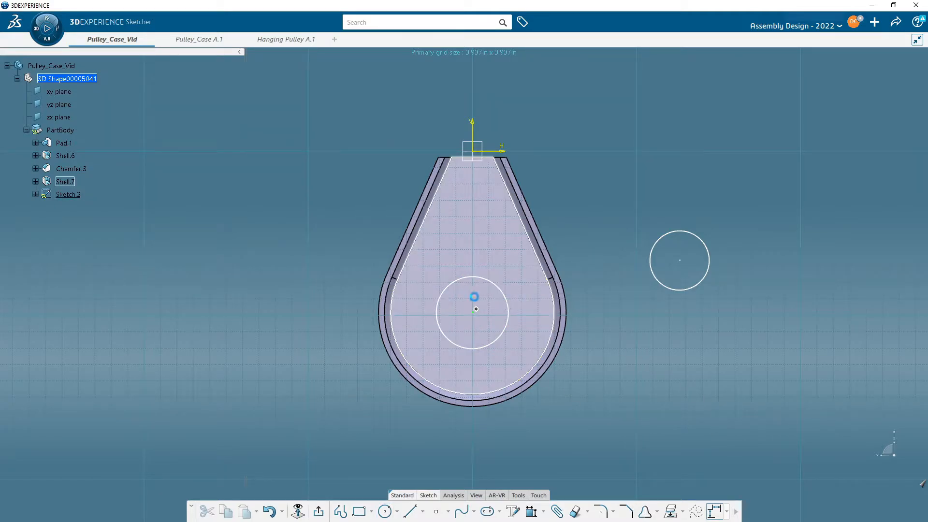
pyautogui.click(506, 340)
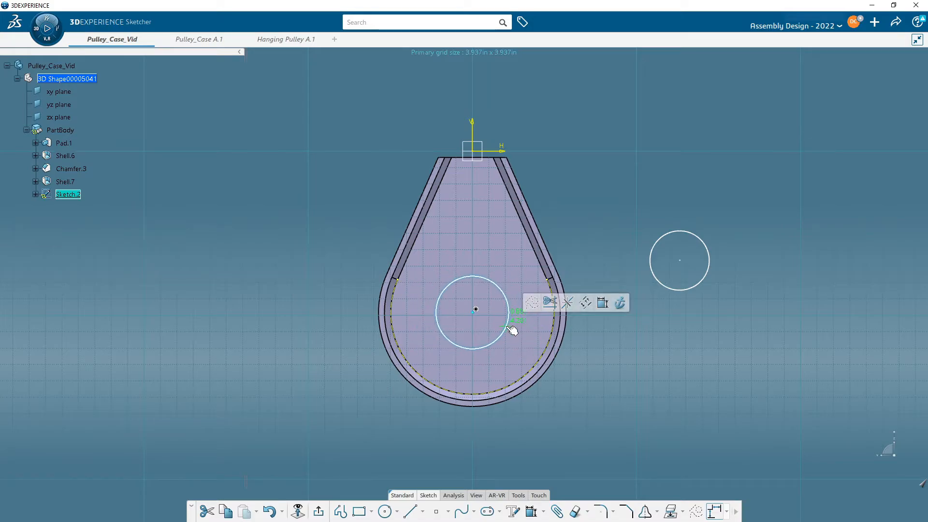
pyautogui.click(658, 375)
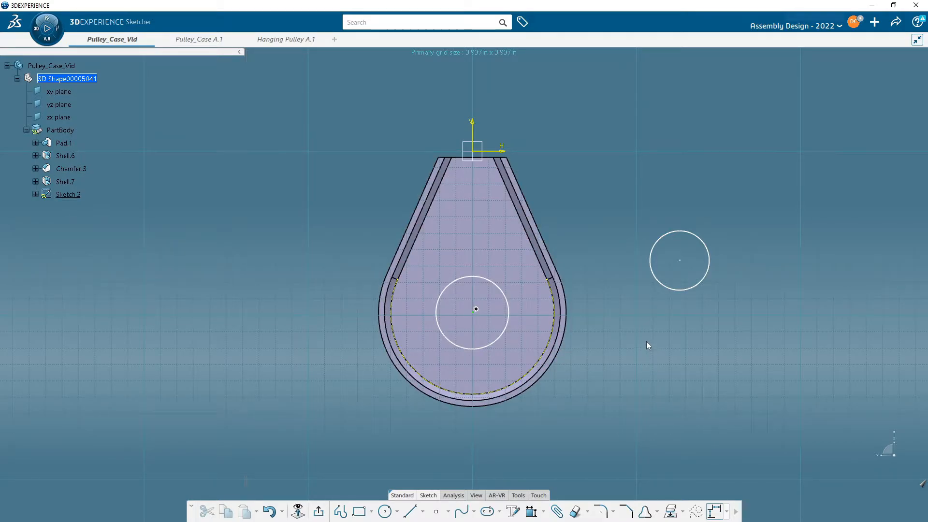
pyautogui.click(541, 351)
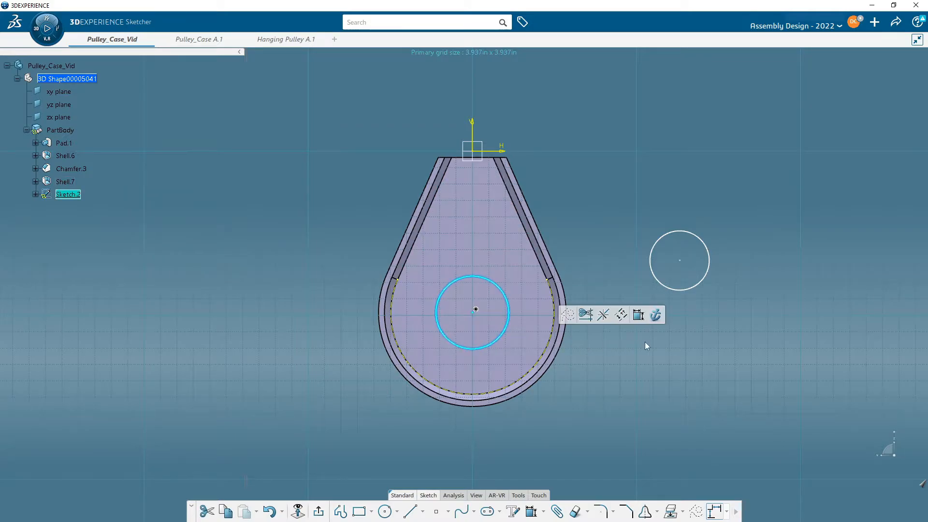
pyautogui.click(644, 342)
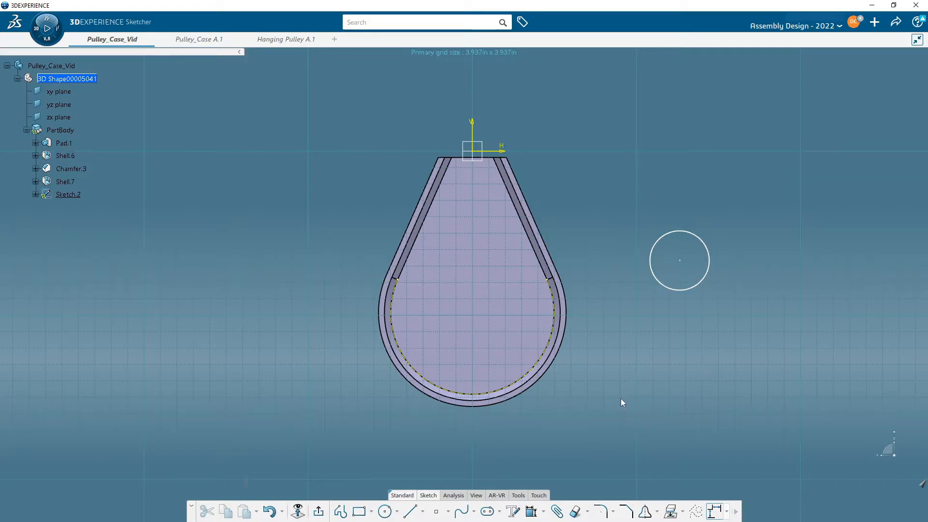
# Constrain the freestanding circle to be concentric with the projected construction arc
pyautogui.click(530, 510)
pyautogui.click(672, 289)
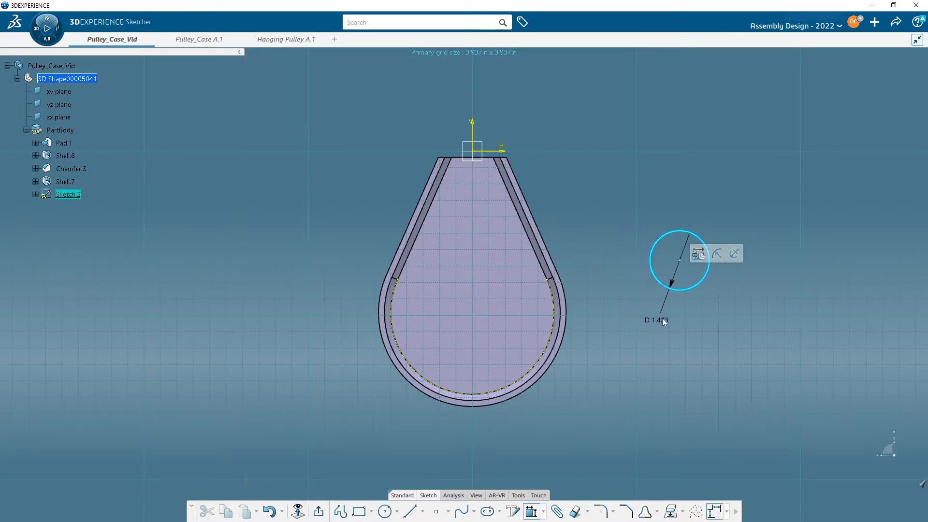
pyautogui.click(550, 361)
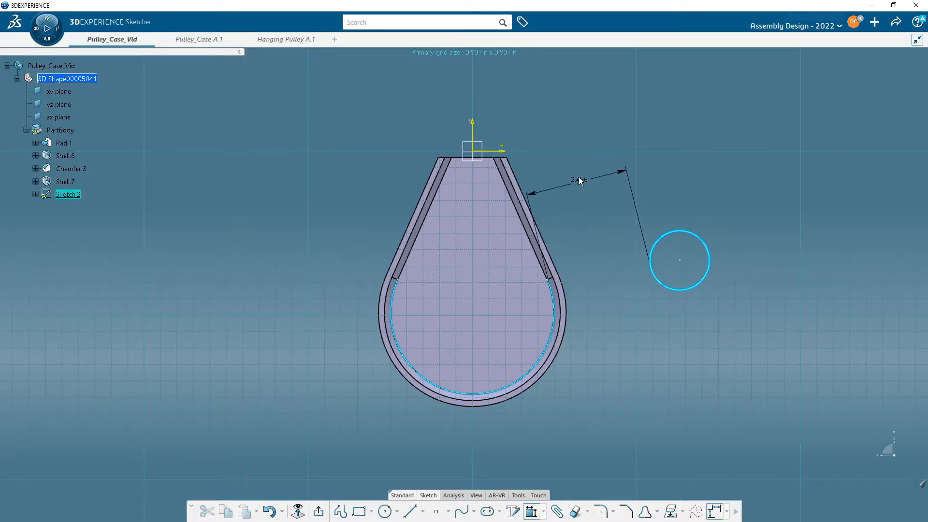
pyautogui.rightClick(578, 167)
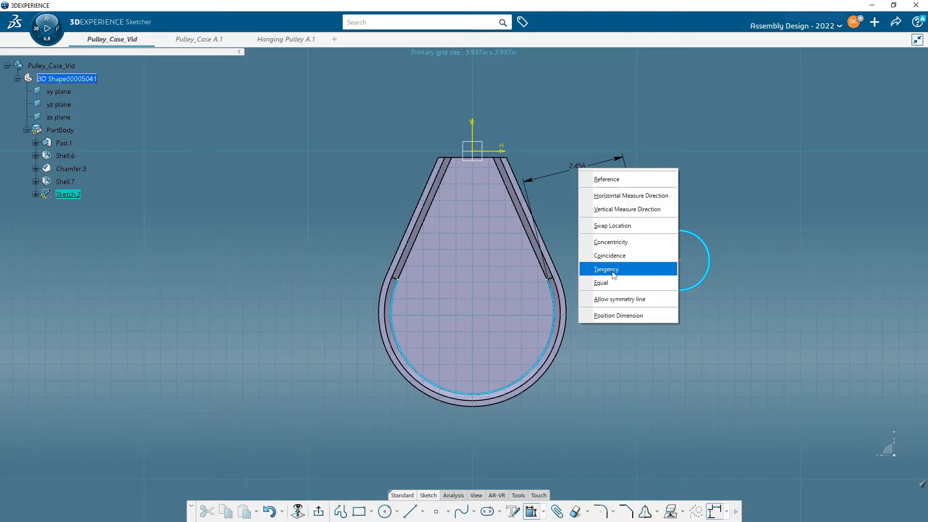
pyautogui.click(616, 245)
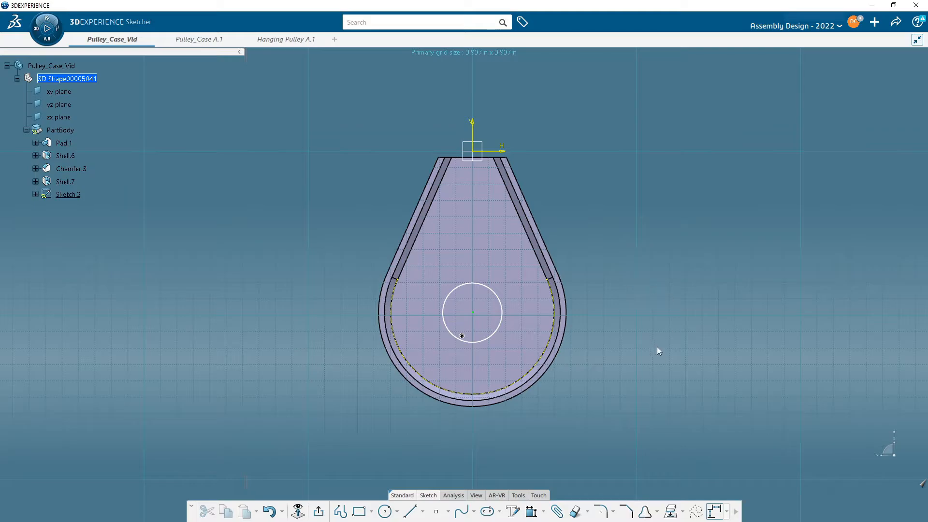
# Dimension the circle's diameter, set it to 3/4 in, and exit the sketch
pyautogui.click(531, 512)
pyautogui.click(502, 325)
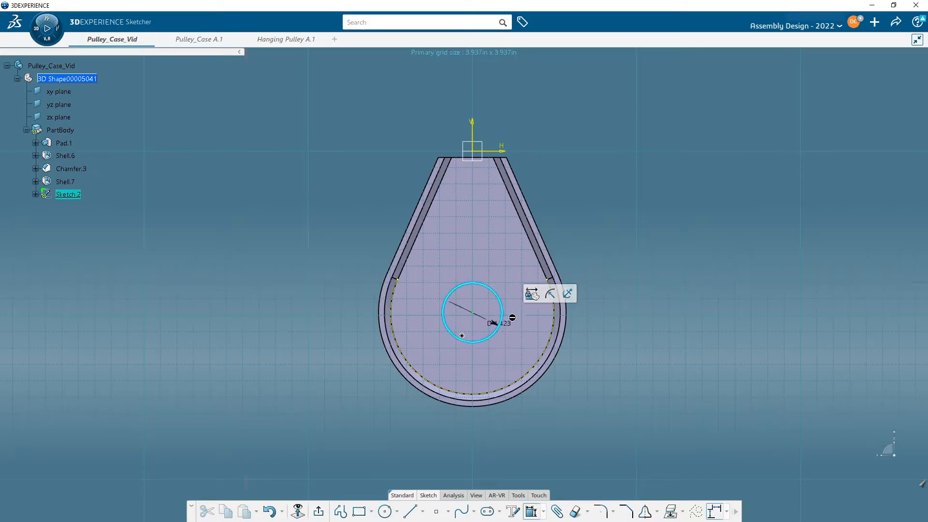
pyautogui.click(612, 210)
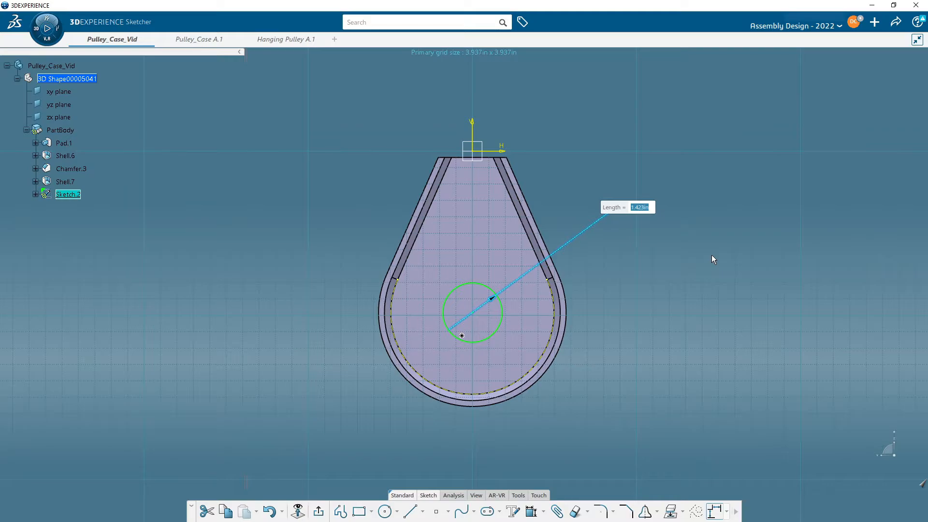
pyautogui.write('3/4')
pyautogui.press('Return')
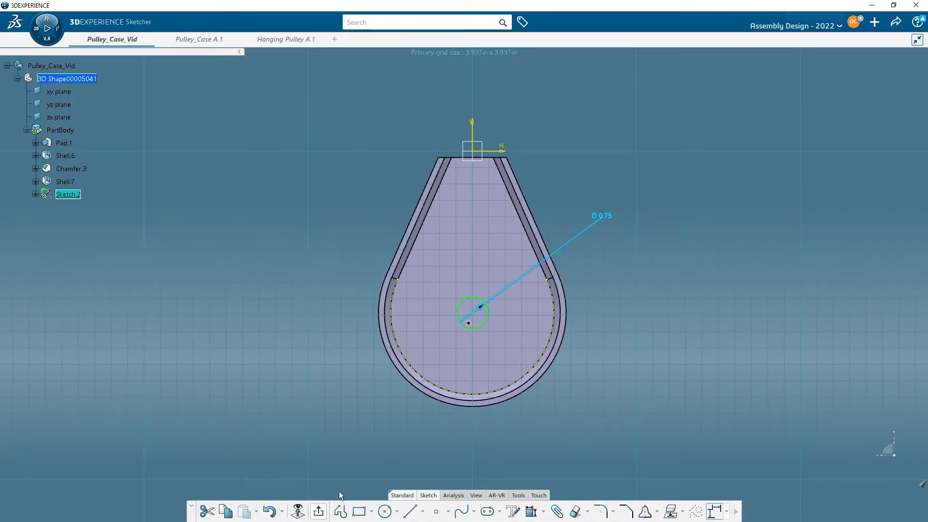
pyautogui.click(340, 510)
# Start a Pocket from the circle sketch and set its first limit length to 2 in
pyautogui.moveTo(687, 284); pyautogui.dragTo(476, 306, button='middle')
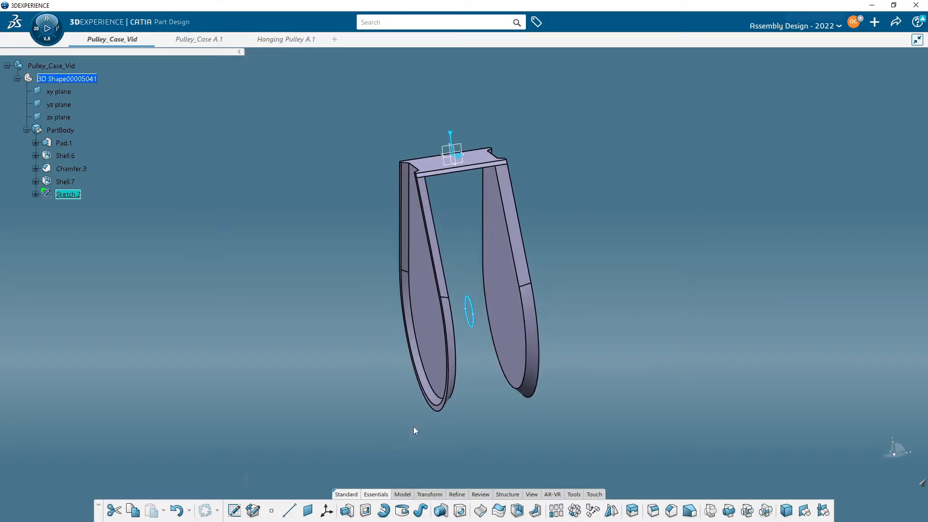
pyautogui.click(368, 513)
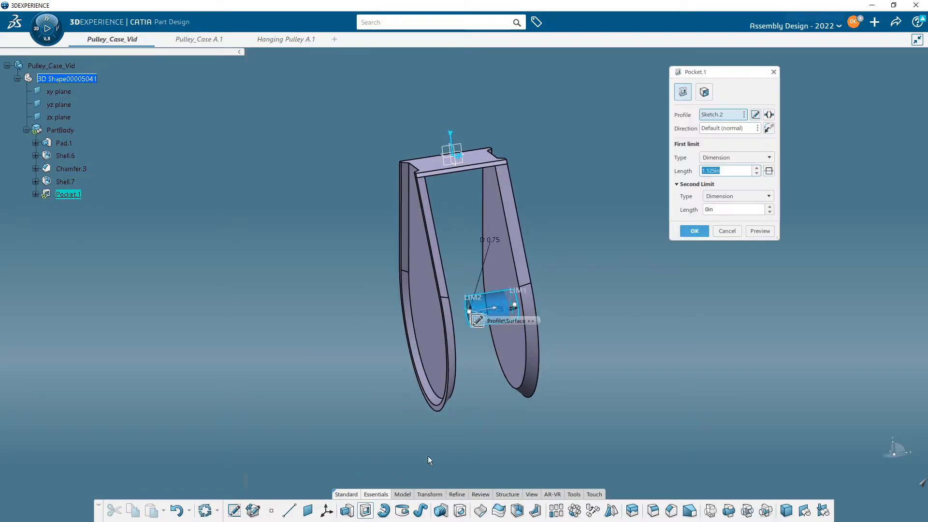
pyautogui.scroll(3, 502, 392)
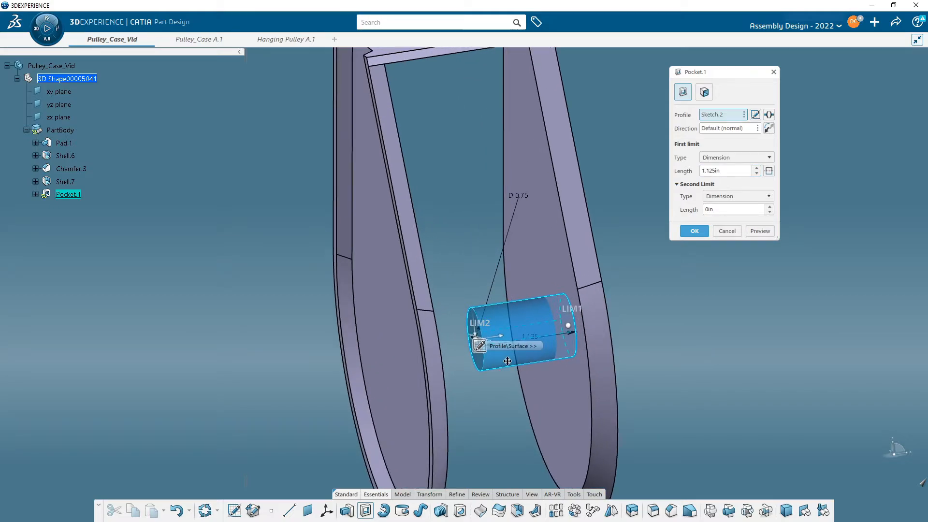
pyautogui.moveTo(508, 361); pyautogui.dragTo(470, 291, button='middle')
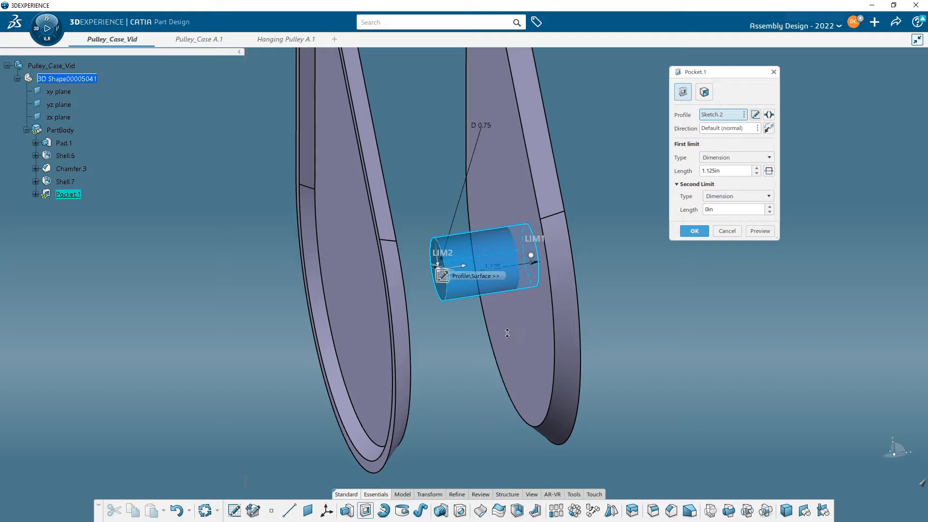
pyautogui.moveTo(507, 333); pyautogui.dragTo(531, 338, button='middle')
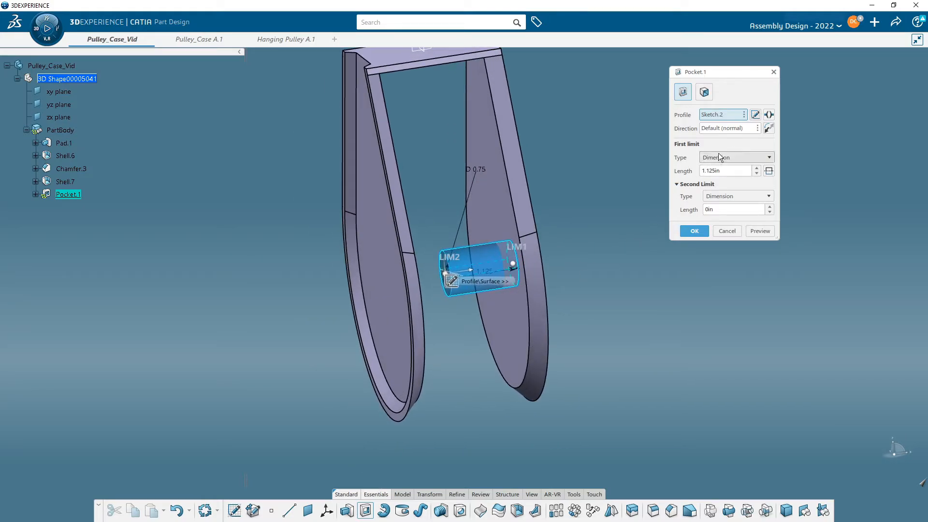
pyautogui.moveTo(554, 238); pyautogui.dragTo(542, 252, button='middle')
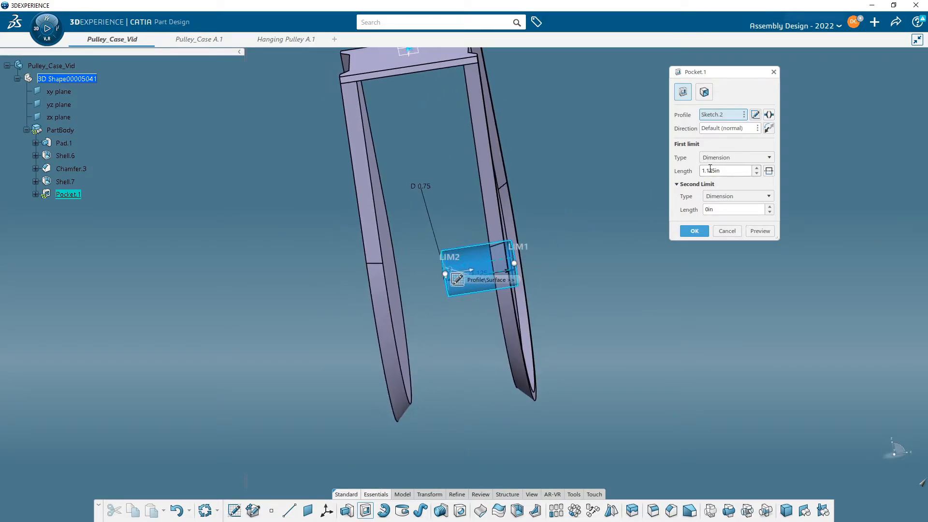
pyautogui.doubleClick(736, 172)
pyautogui.write('2')
pyautogui.click(716, 209)
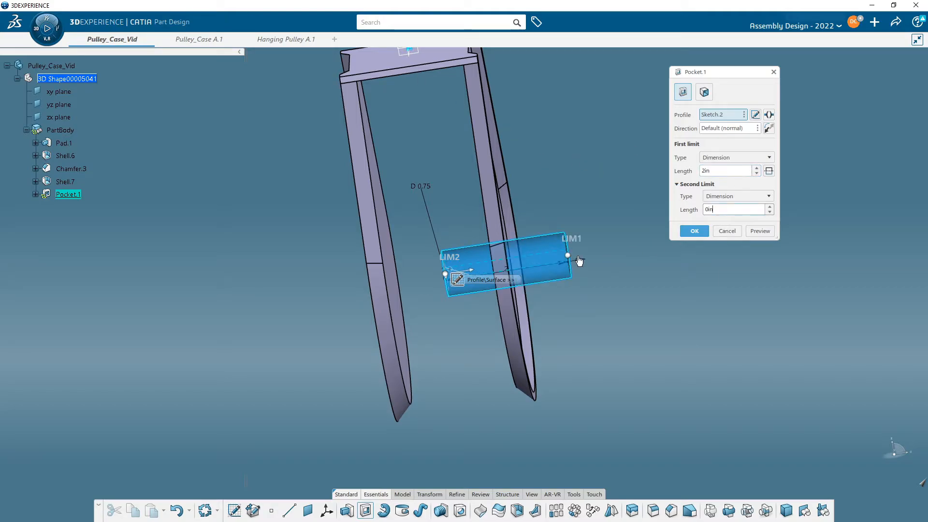
pyautogui.moveTo(568, 338); pyautogui.dragTo(565, 377, button='middle')
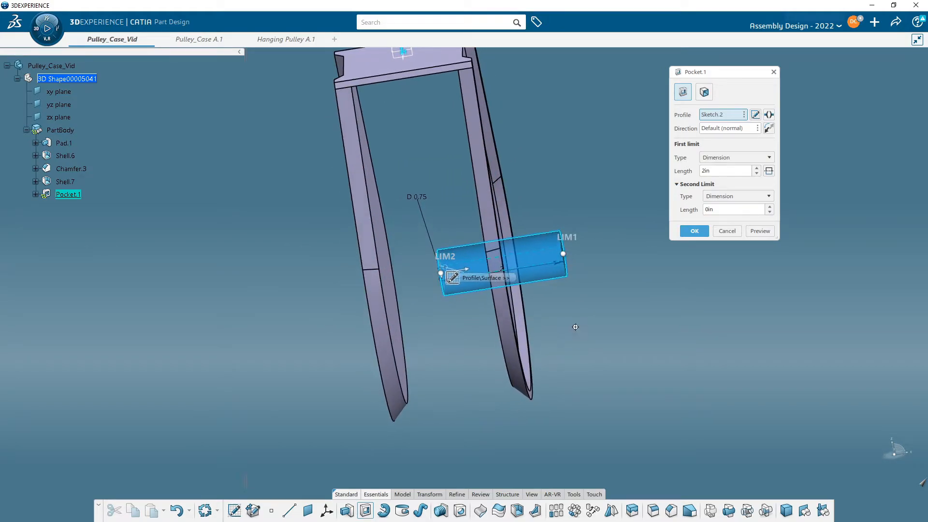
# Set both limits of the pocket to Up to last and complete the hole cut through both side walls
pyautogui.click(728, 157)
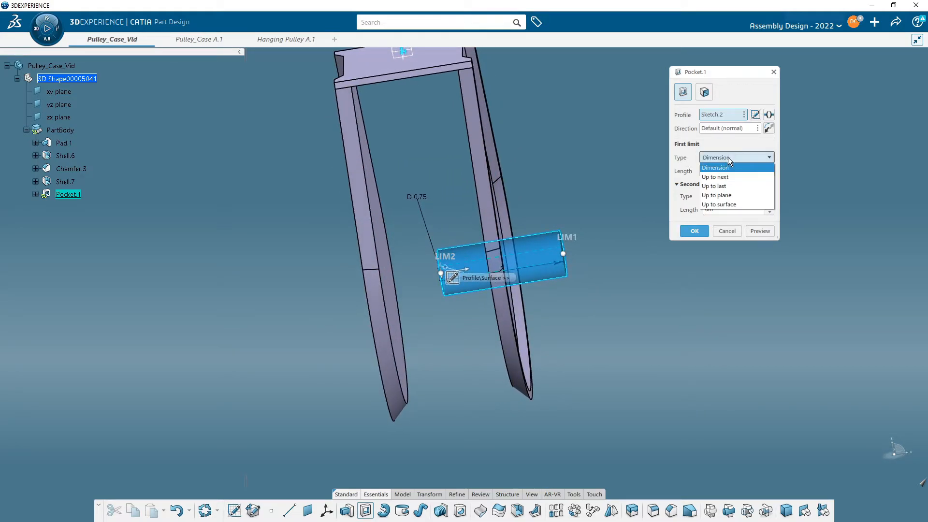
pyautogui.click(720, 187)
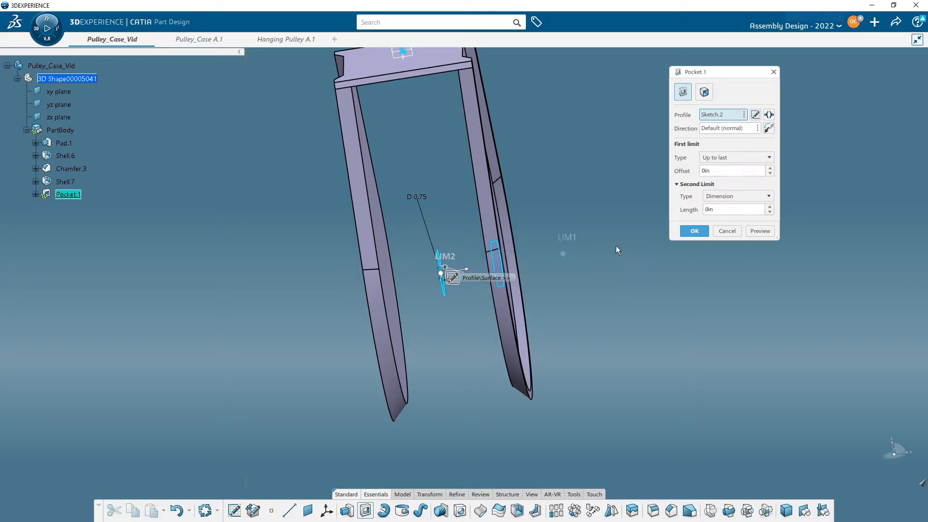
pyautogui.moveTo(615, 246); pyautogui.dragTo(440, 265, button='middle')
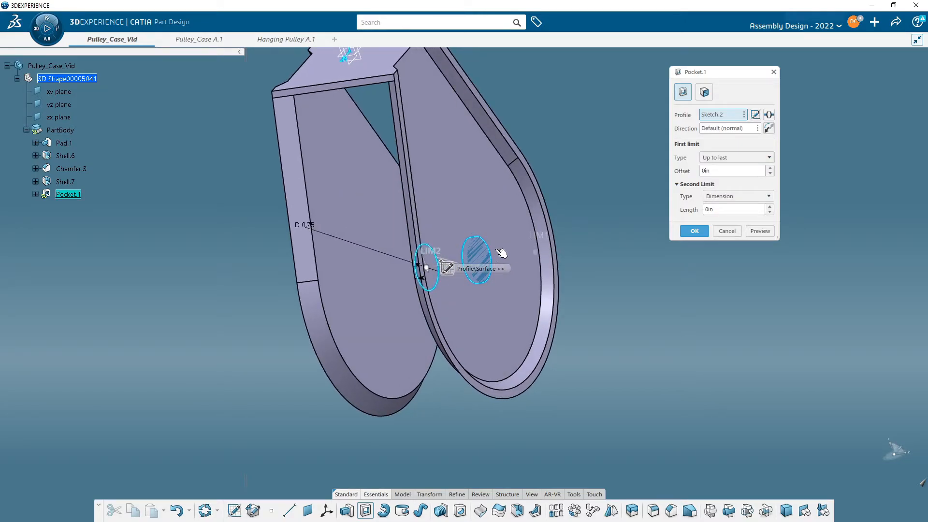
pyautogui.moveTo(501, 254); pyautogui.dragTo(663, 346, button='middle')
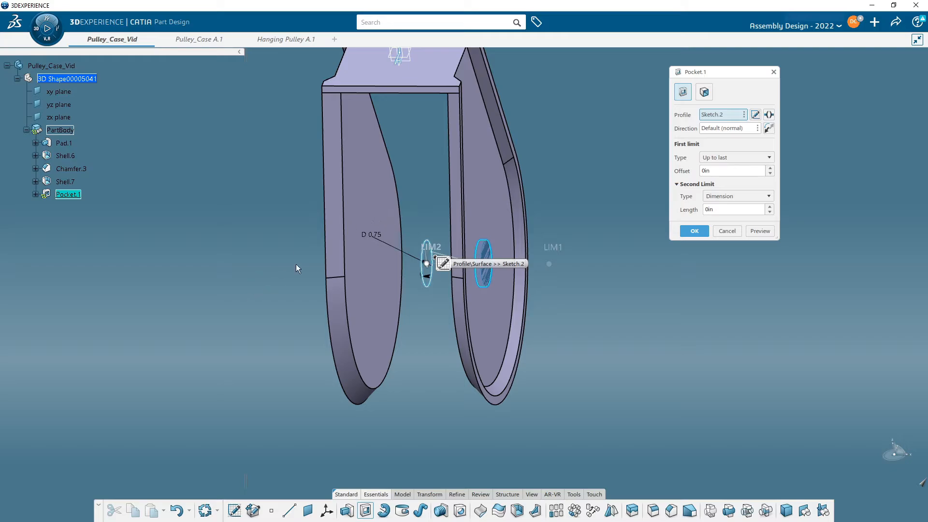
pyautogui.click(736, 198)
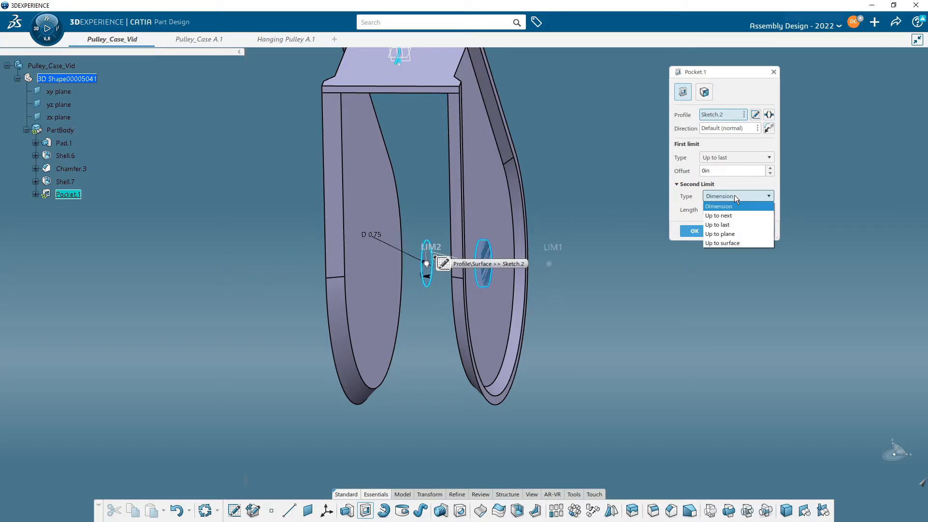
pyautogui.click(733, 224)
pyautogui.moveTo(300, 315); pyautogui.dragTo(433, 280, button='middle')
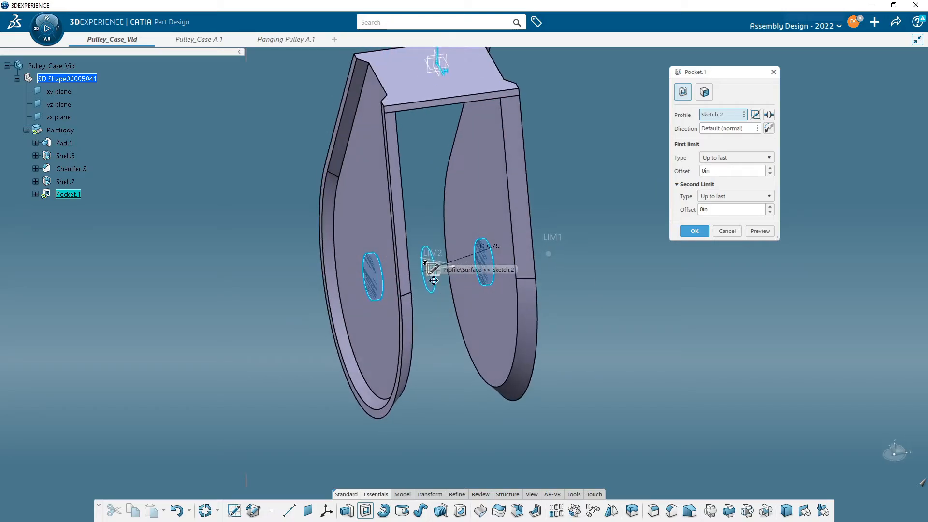
pyautogui.click(694, 231)
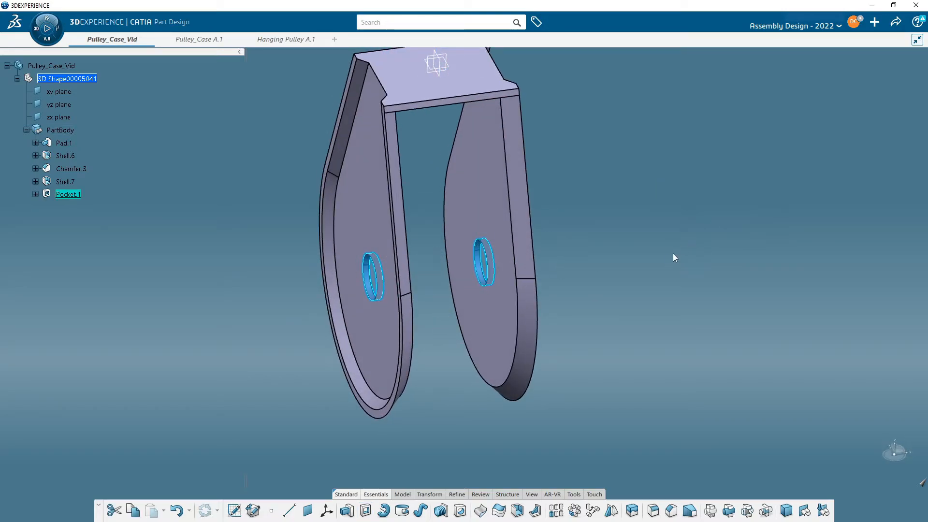
# Start a sketch on the outer flat face of the top plate joining the two side walls
pyautogui.moveTo(548, 344); pyautogui.dragTo(421, 331, button='middle')
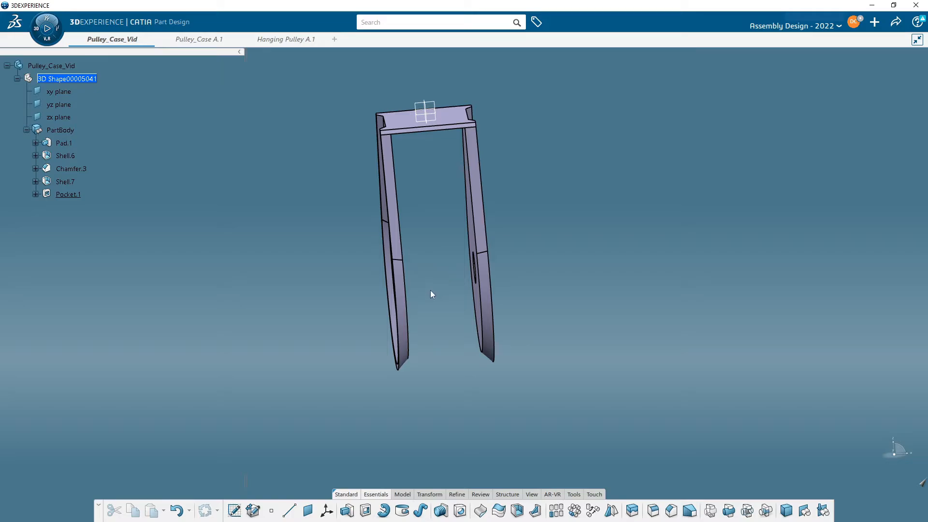
pyautogui.moveTo(430, 290); pyautogui.dragTo(358, 297, button='middle')
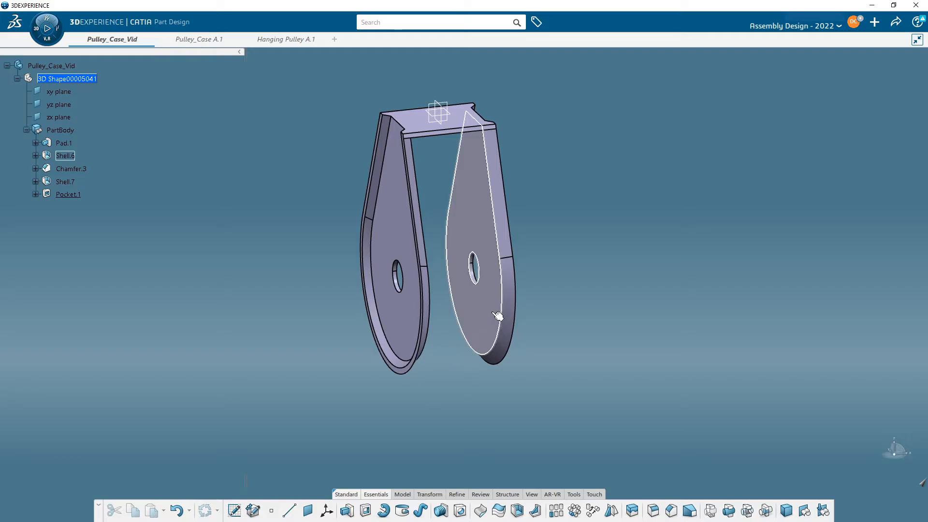
pyautogui.moveTo(497, 317); pyautogui.dragTo(482, 276, button='middle')
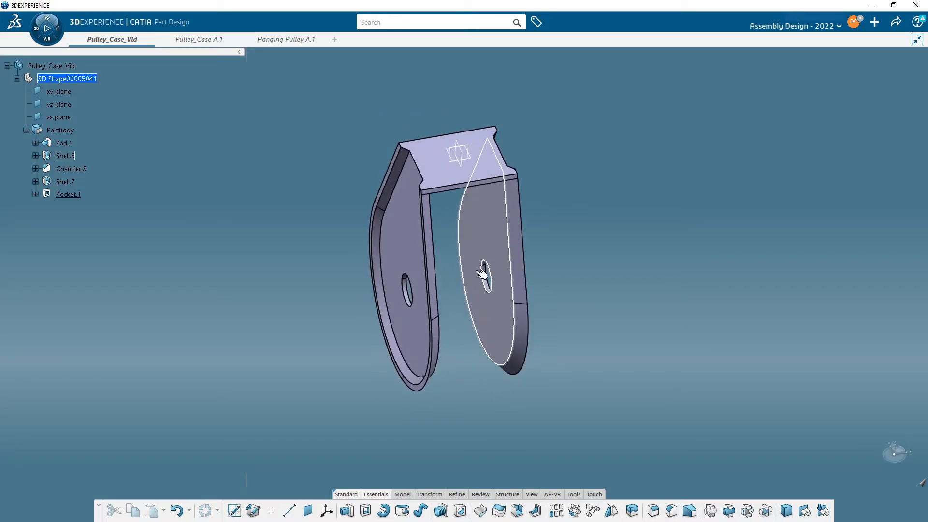
pyautogui.moveTo(471, 242); pyautogui.dragTo(459, 210, button='middle')
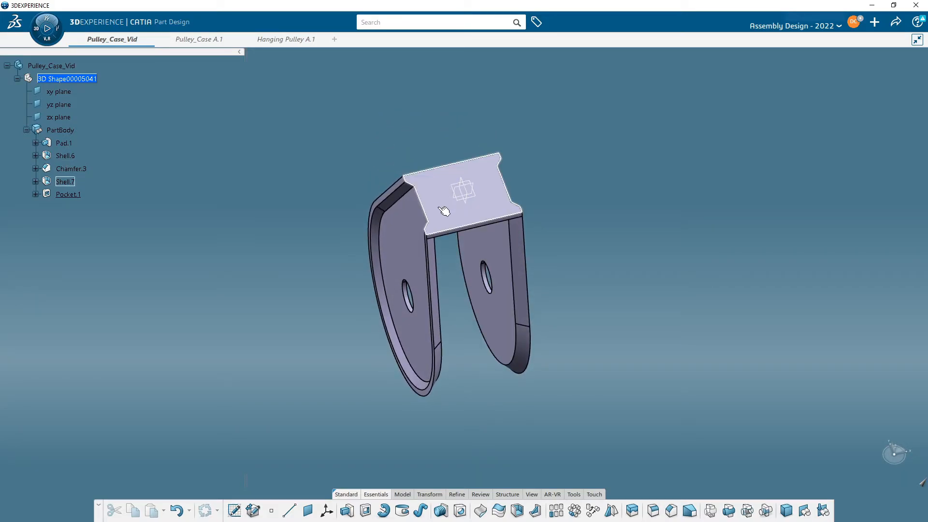
pyautogui.click(443, 209)
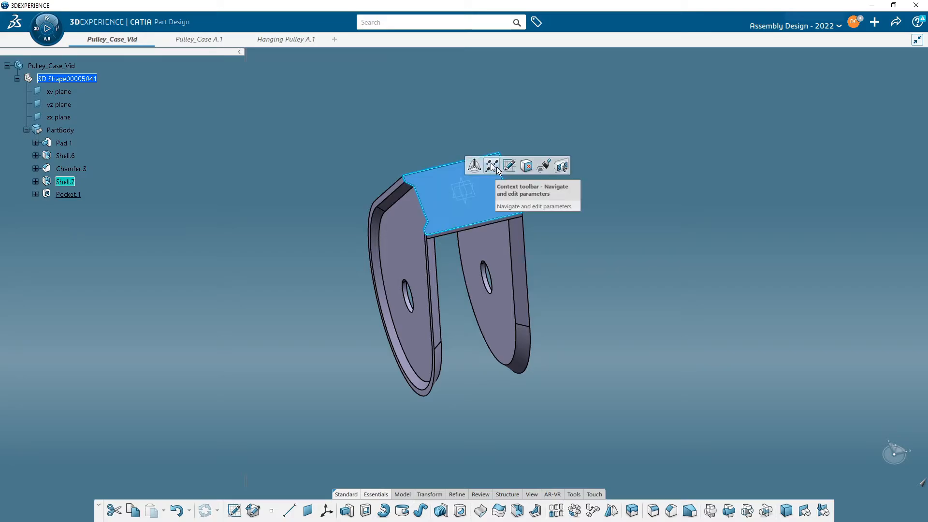
pyautogui.click(512, 165)
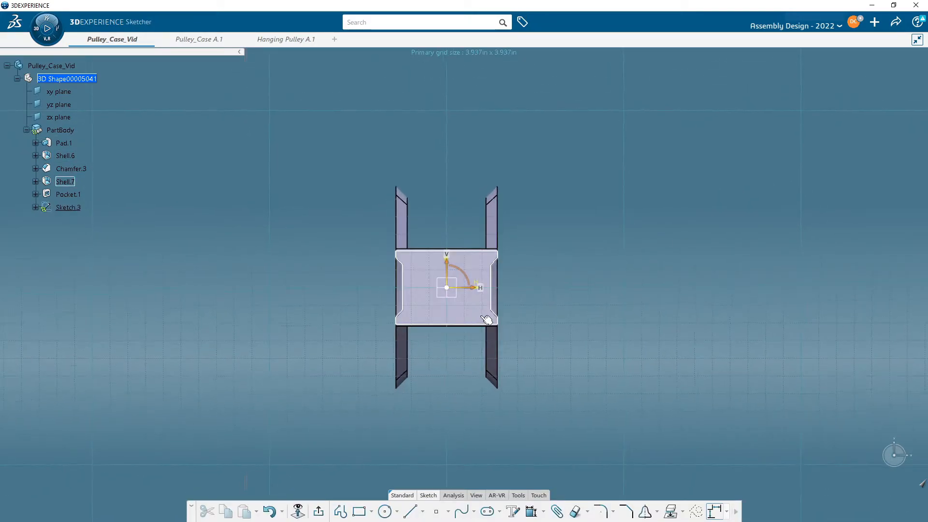
# Sketch a circle centred on the sketch origin in the middle of the top plate
pyautogui.moveTo(445, 318)
pyautogui.mouseDown(button='middle')
pyautogui.moveTo(452, 228)
pyautogui.moveTo(497, 267)
pyautogui.mouseUp(button='middle')
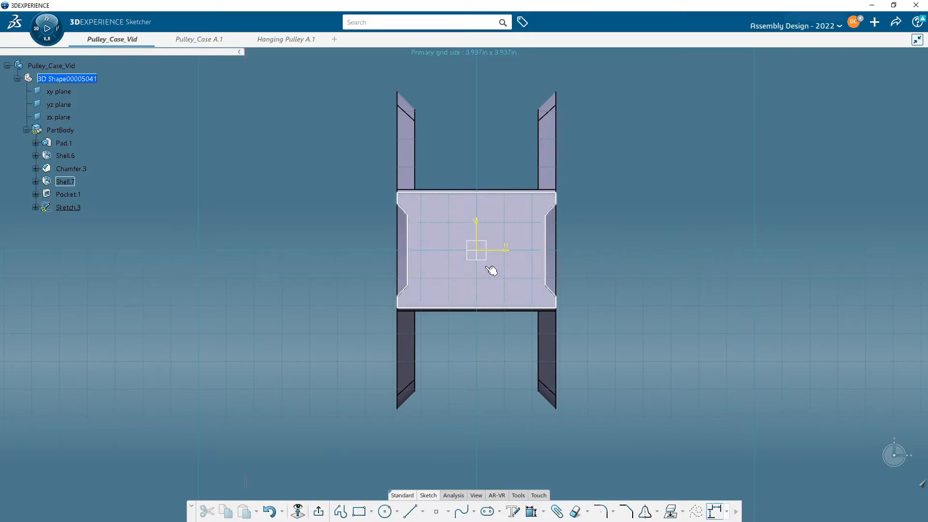
pyautogui.moveTo(495, 269); pyautogui.dragTo(503, 129, button='middle')
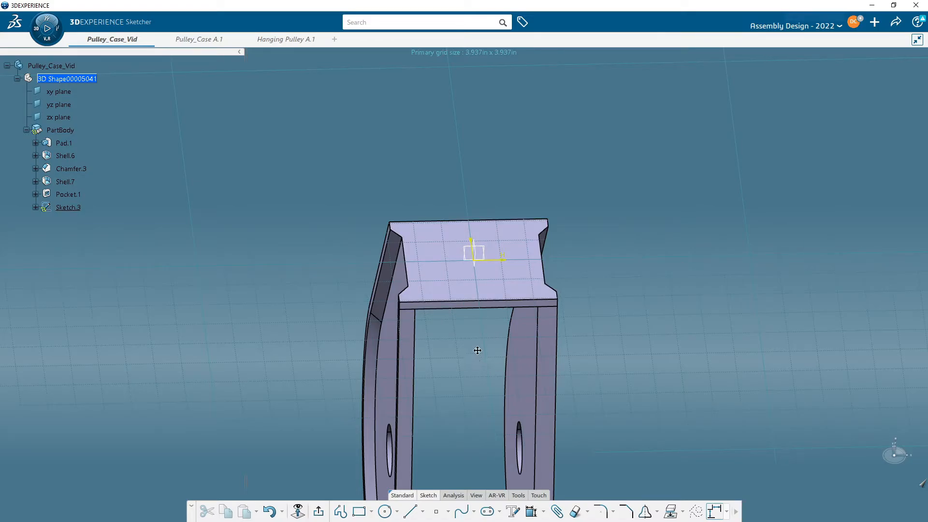
pyautogui.moveTo(476, 360); pyautogui.dragTo(464, 409, button='middle')
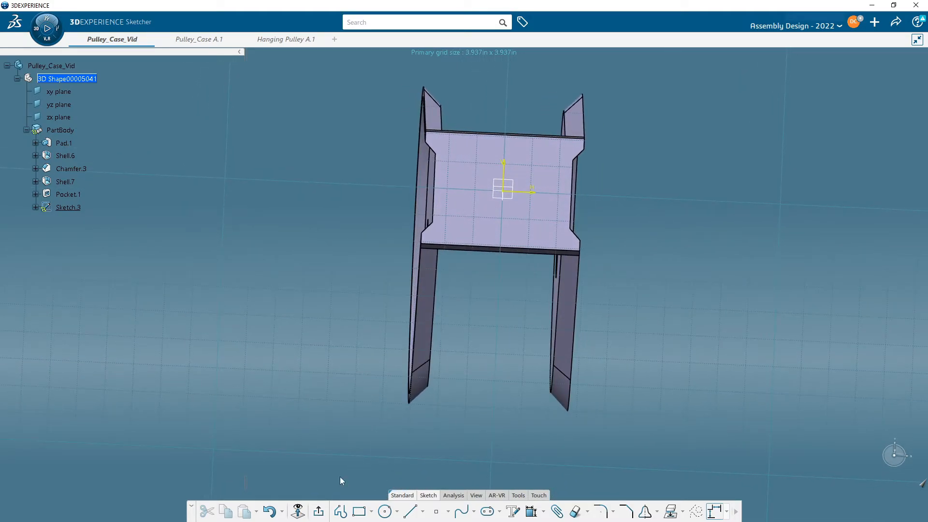
pyautogui.click(298, 511)
pyautogui.moveTo(486, 310); pyautogui.dragTo(444, 387, button='middle')
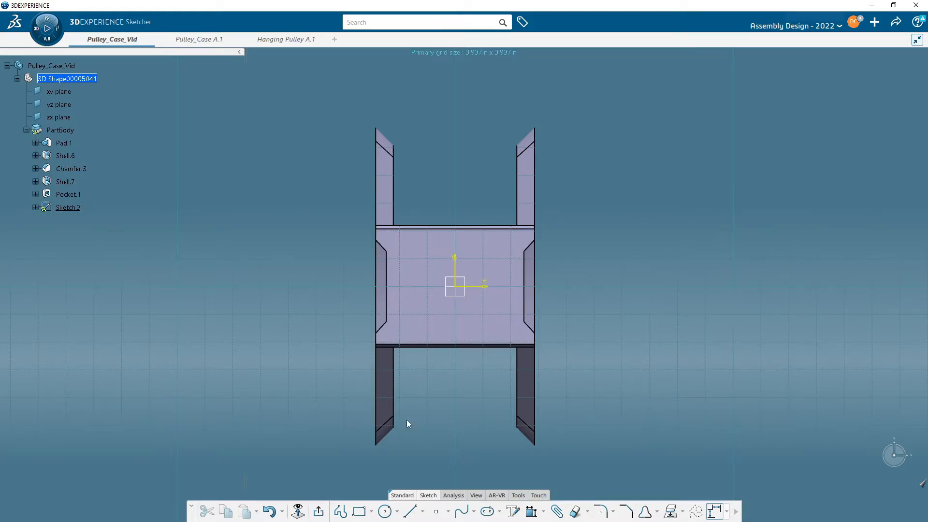
pyautogui.click(379, 514)
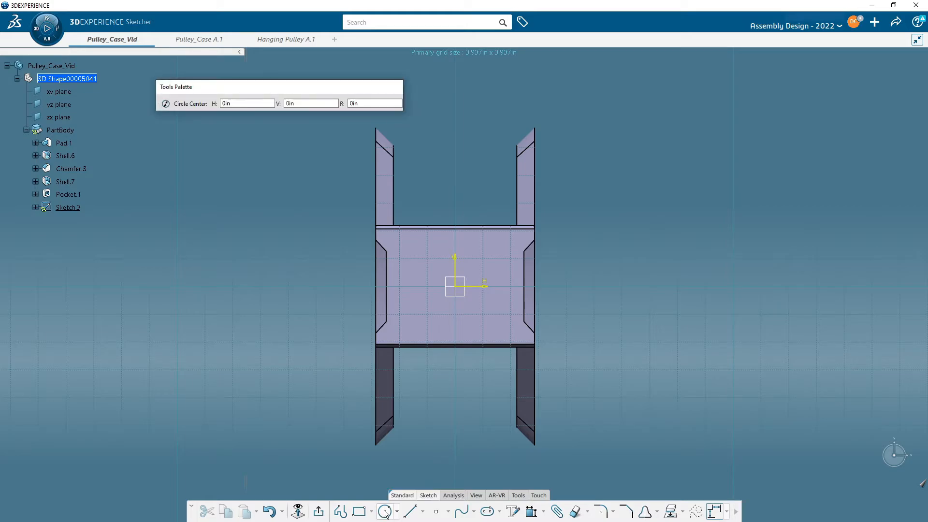
pyautogui.click(456, 287)
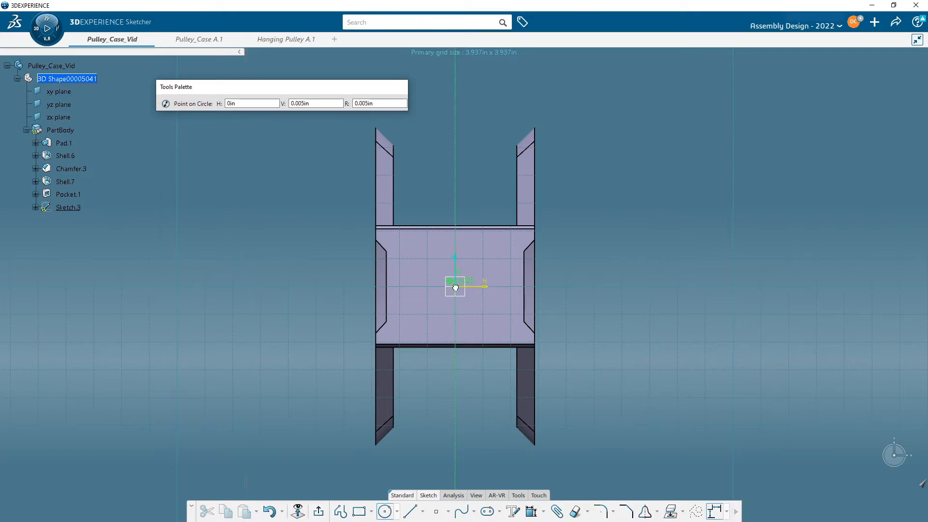
pyautogui.click(477, 297)
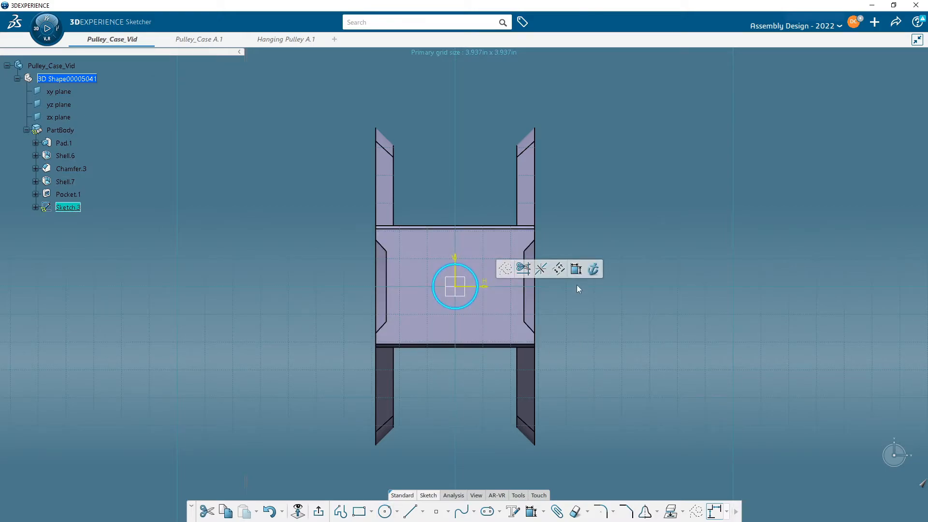
# Dimension the circle in the middle of the top plate with a diameter of 0.5 in
pyautogui.click(576, 269)
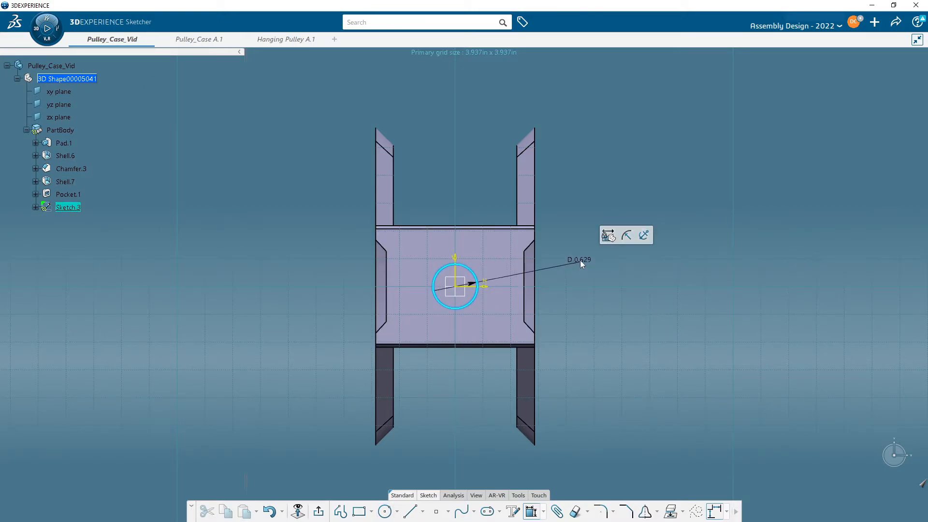
pyautogui.click(582, 190)
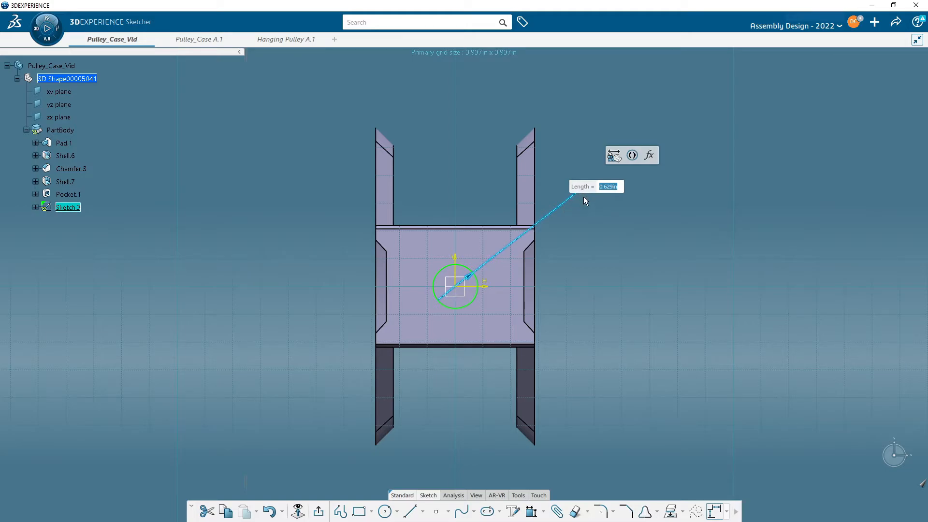
pyautogui.write('.5')
pyautogui.press('Return')
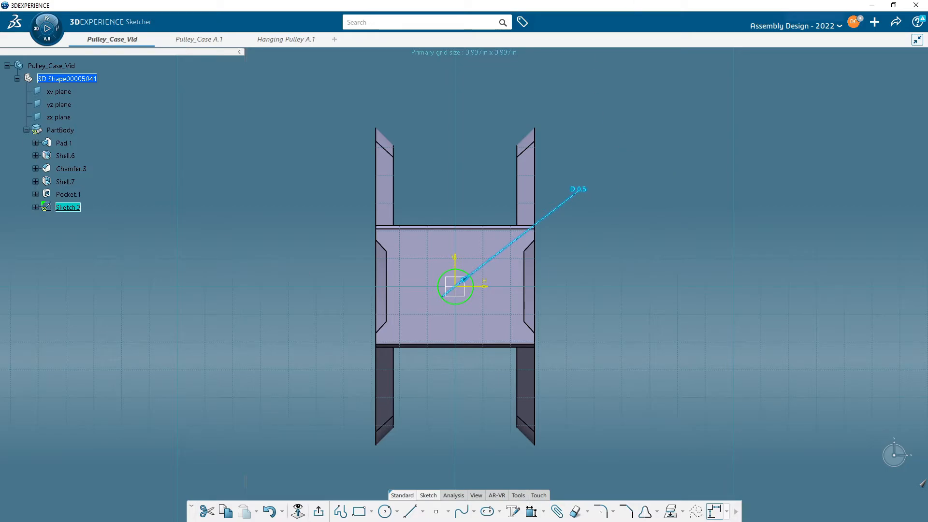
# Check the pulley.GIF reference drawing and exit the circle sketch
pyautogui.moveTo(0, 63); pyautogui.dragTo(538, 63)
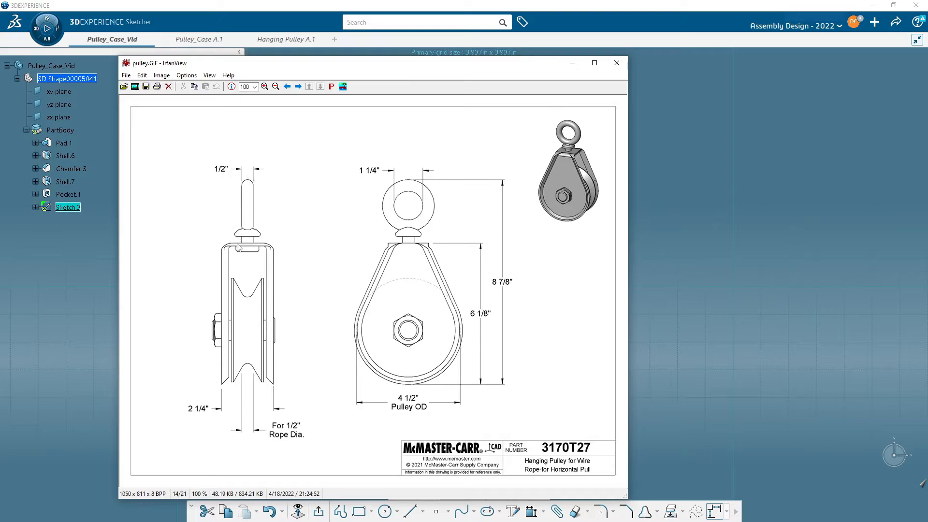
pyautogui.moveTo(431, 64); pyautogui.dragTo(0, 51)
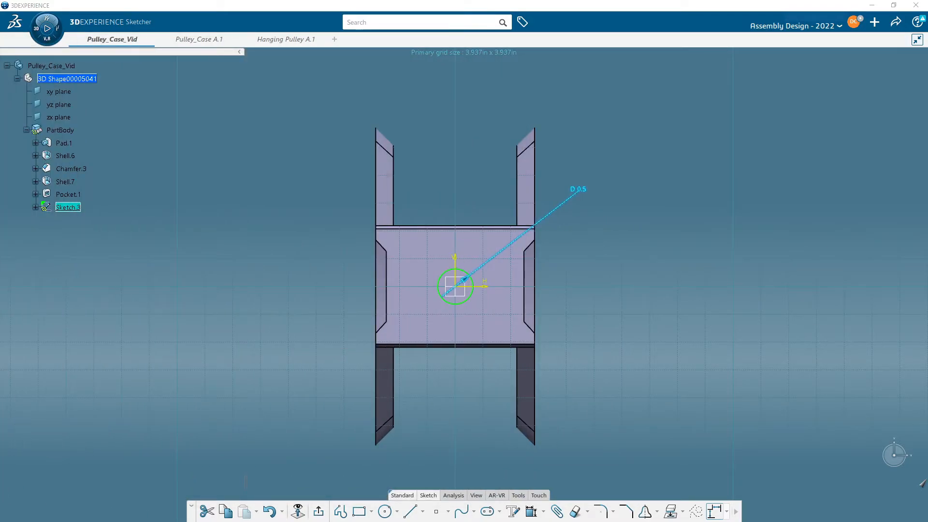
pyautogui.click(321, 510)
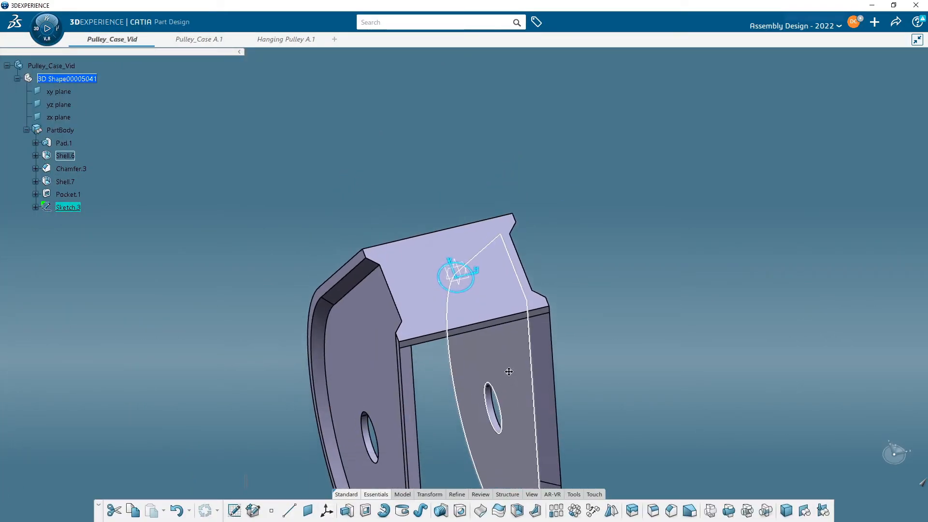
# Start a Pocket from the 0.5 in circle sketch and examine its preview from the underside of the top plate
pyautogui.moveTo(507, 373)
pyautogui.mouseDown(button='middle')
pyautogui.moveTo(479, 146)
pyautogui.moveTo(473, 181)
pyautogui.mouseUp(button='middle')
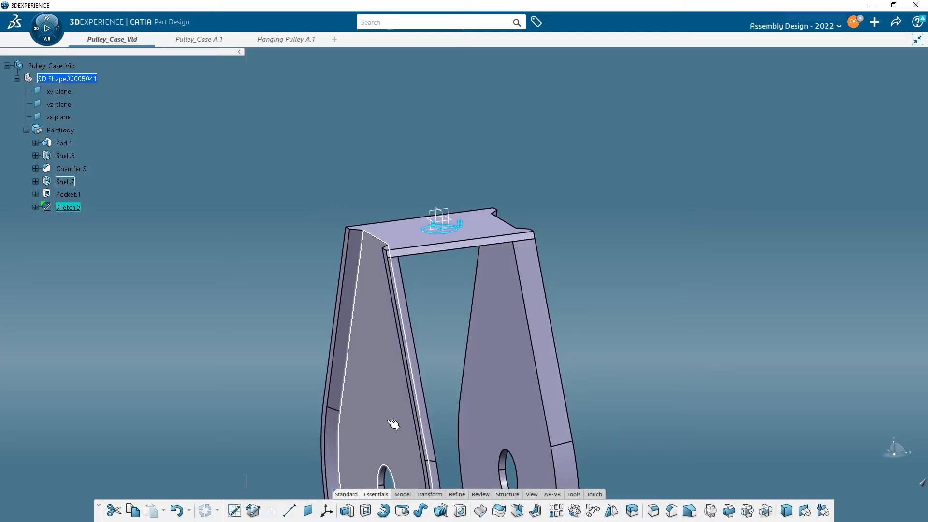
pyautogui.click(370, 514)
pyautogui.moveTo(437, 431); pyautogui.dragTo(440, 180, button='middle')
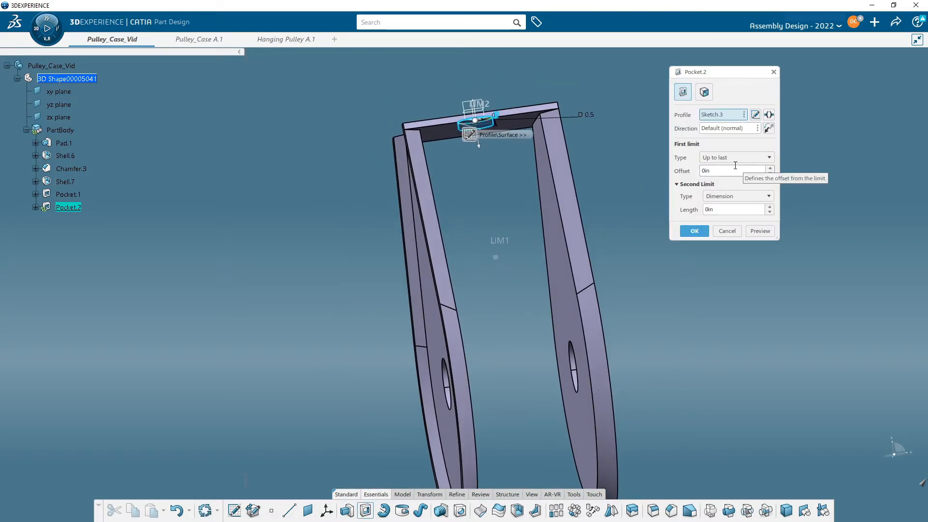
pyautogui.moveTo(611, 213); pyautogui.dragTo(438, 211, button='middle')
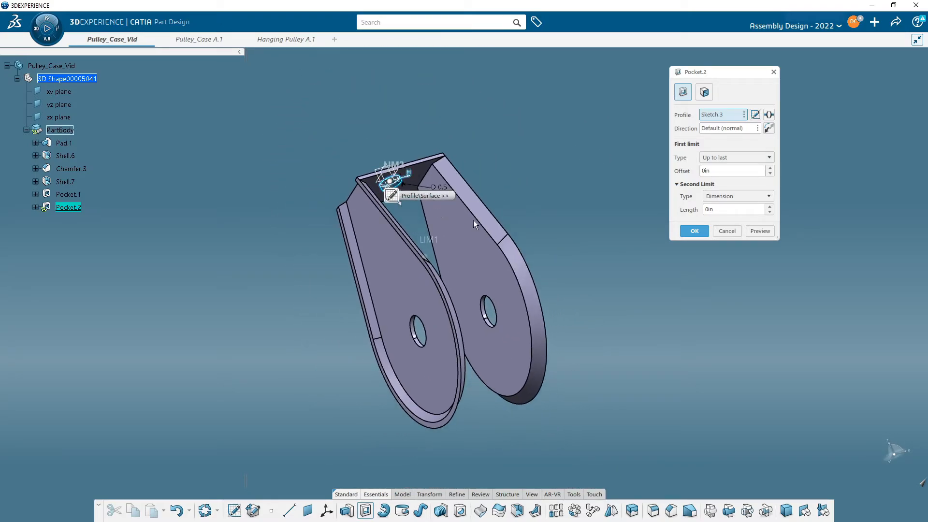
pyautogui.moveTo(416, 144)
pyautogui.mouseDown(button='middle')
pyautogui.moveTo(474, 195)
pyautogui.moveTo(505, 100)
pyautogui.moveTo(525, 252)
pyautogui.moveTo(529, 214)
pyautogui.mouseUp(button='middle')
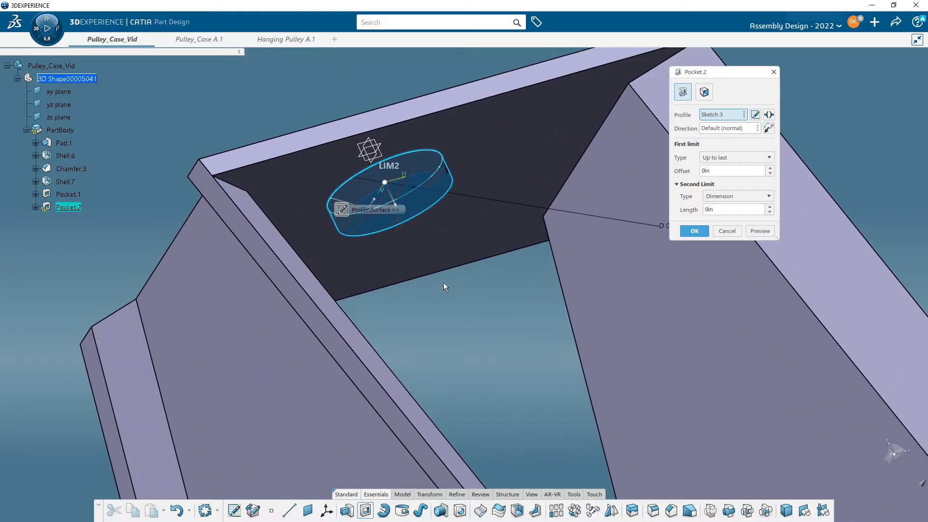
pyautogui.moveTo(476, 311); pyautogui.dragTo(497, 332, button='middle')
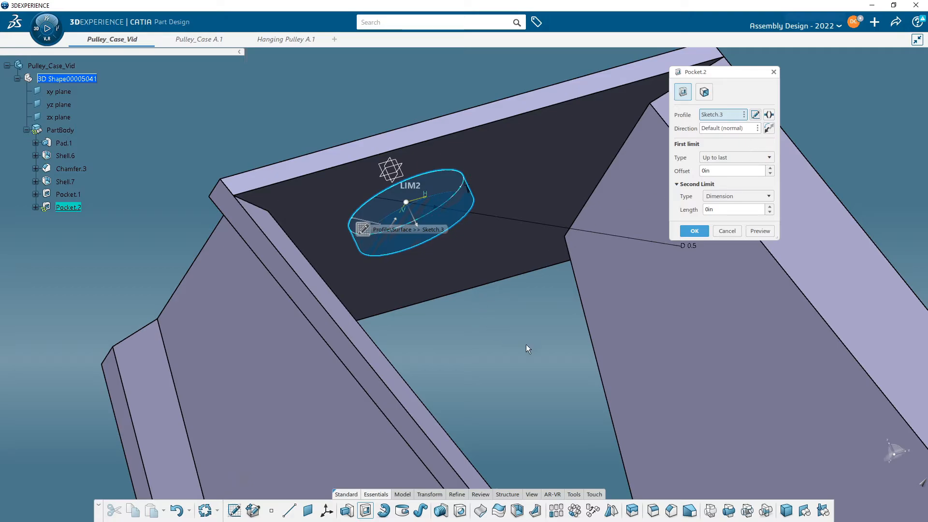
pyautogui.moveTo(526, 324); pyautogui.dragTo(458, 208, button='middle')
pyautogui.scroll(-5, 468, 230)
pyautogui.moveTo(540, 317); pyautogui.dragTo(410, 97, button='middle')
pyautogui.moveTo(543, 416); pyautogui.dragTo(424, 418, button='middle')
pyautogui.scroll(-3, 454, 321)
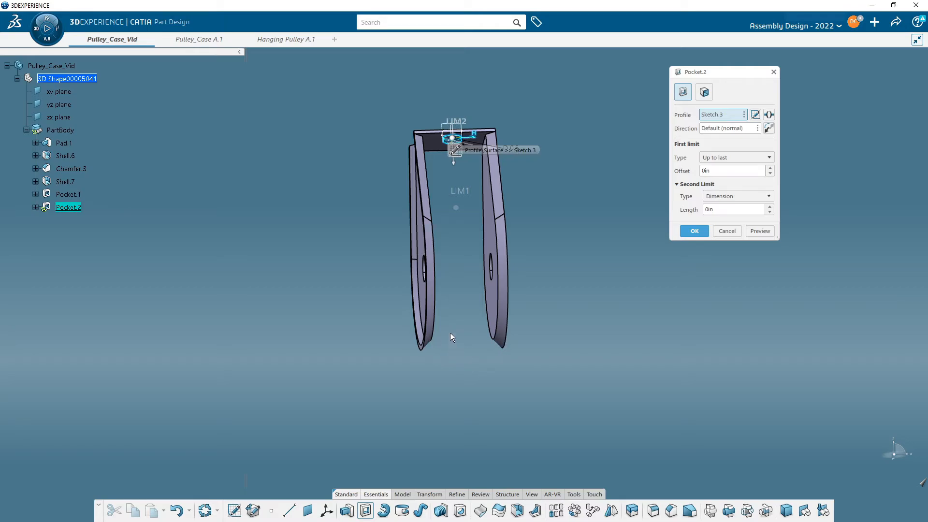
pyautogui.moveTo(447, 338)
pyautogui.mouseDown(button='middle')
pyautogui.moveTo(460, 323)
pyautogui.moveTo(543, 290)
pyautogui.moveTo(511, 262)
pyautogui.moveTo(481, 204)
pyautogui.moveTo(552, 342)
pyautogui.moveTo(572, 300)
pyautogui.moveTo(534, 302)
pyautogui.moveTo(518, 393)
pyautogui.moveTo(491, 283)
pyautogui.moveTo(503, 307)
pyautogui.mouseUp(button='middle')
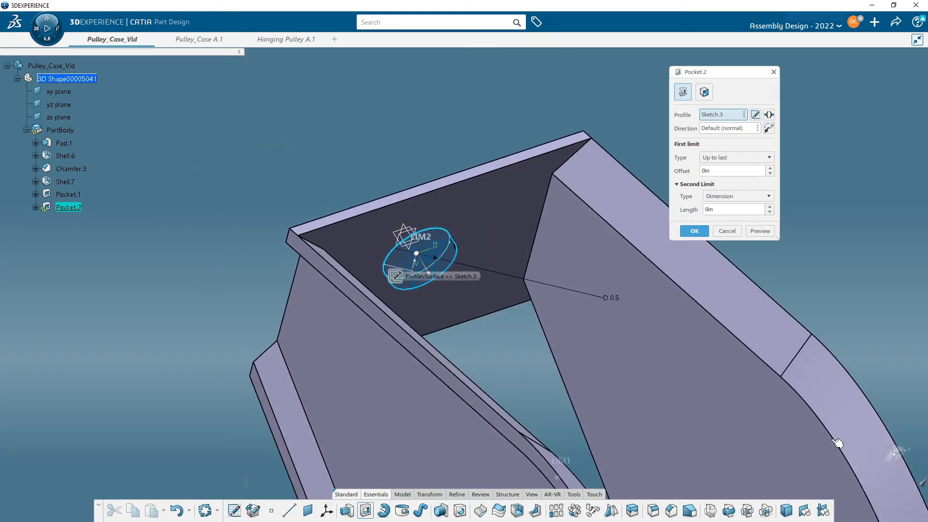
# Set the pocket's first limit to Up to plane at the top plate's inner face and complete the hole
pyautogui.click(730, 160)
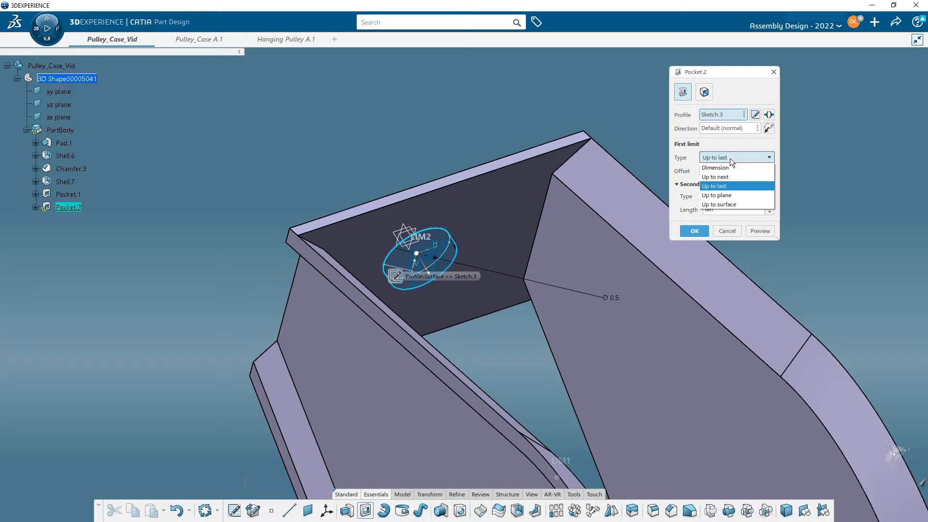
pyautogui.click(728, 195)
pyautogui.click(493, 199)
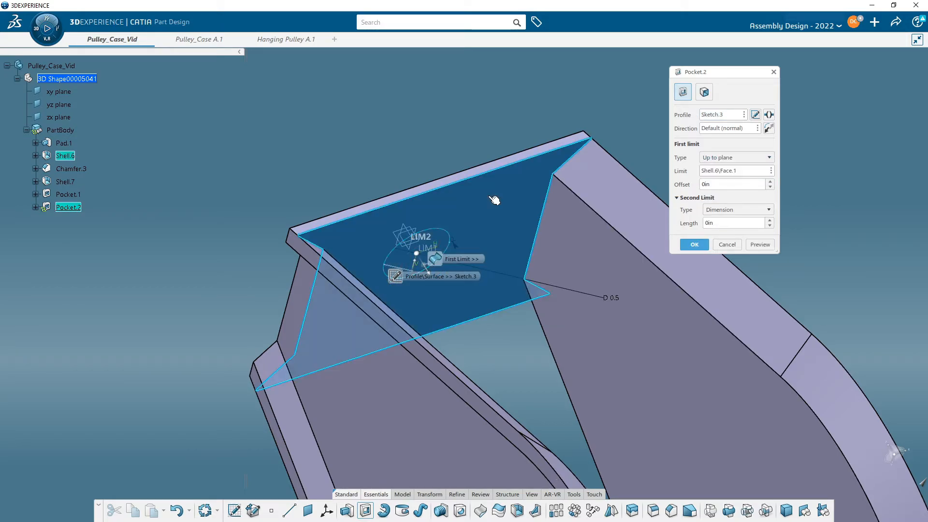
pyautogui.moveTo(502, 192); pyautogui.dragTo(451, 187, button='middle')
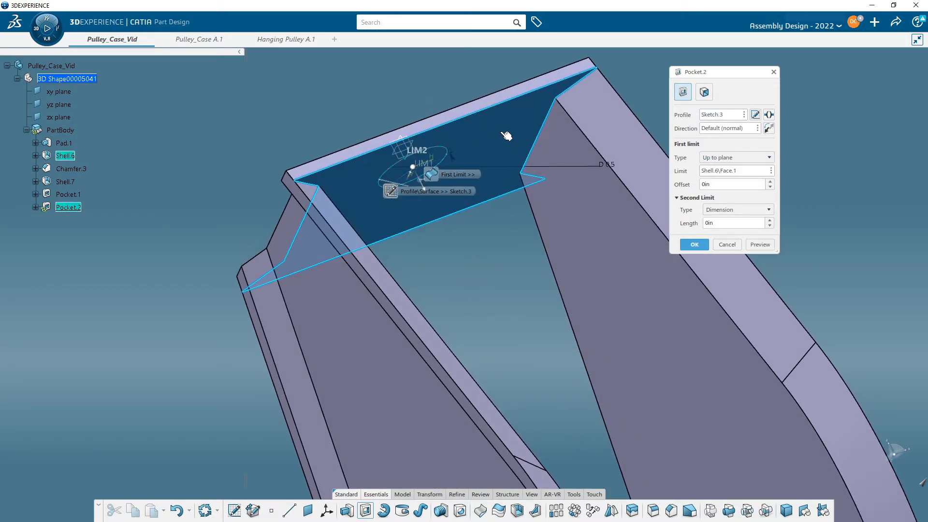
pyautogui.click(694, 244)
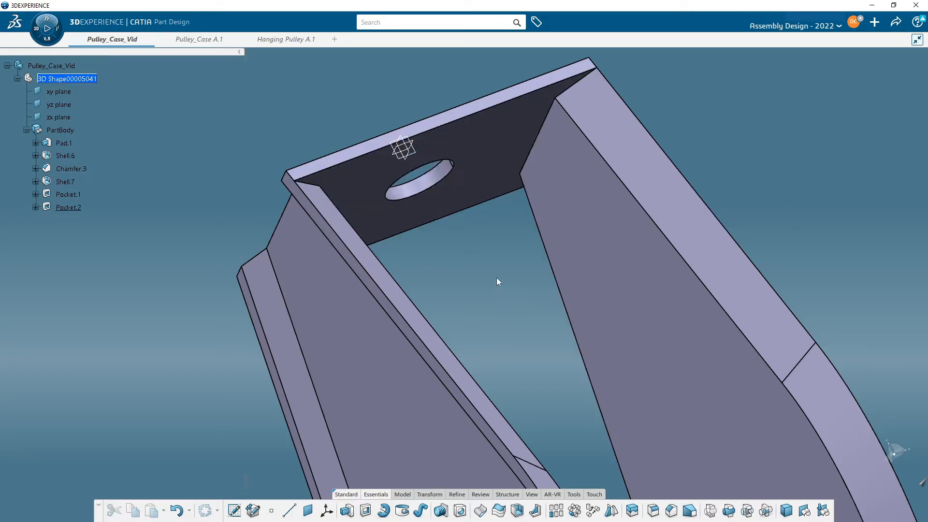
# Apply an edge fillet to the two outer edges where the top plate meets the side walls
pyautogui.moveTo(498, 279); pyautogui.dragTo(630, 229, button='middle')
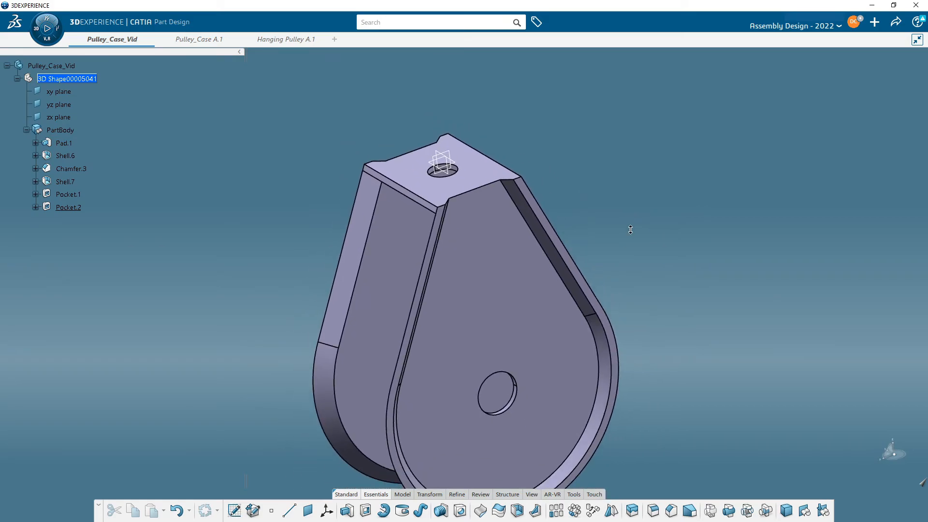
pyautogui.click(653, 509)
pyautogui.click(476, 193)
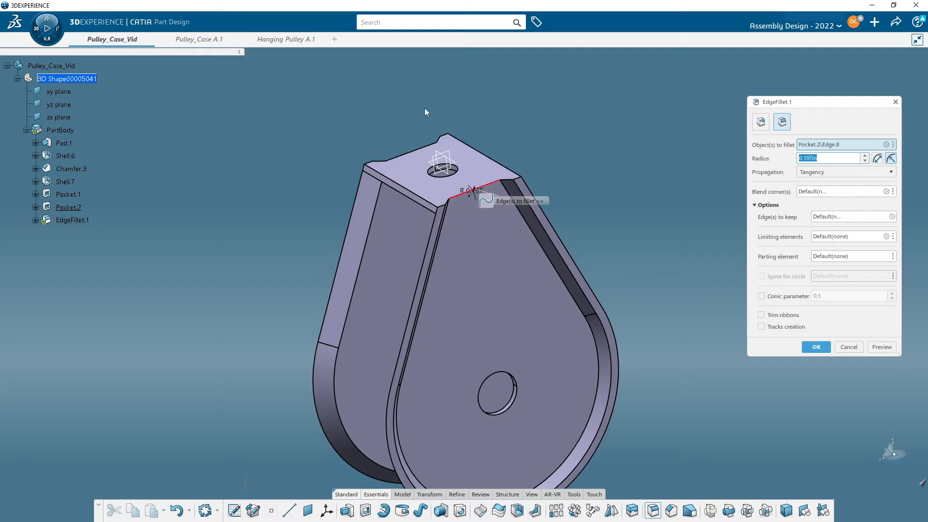
pyautogui.click(410, 147)
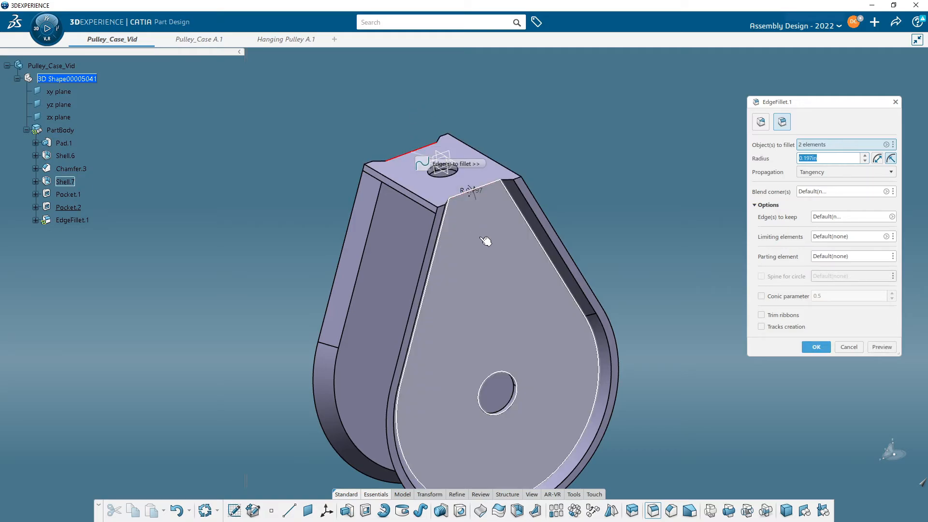
pyautogui.moveTo(542, 249); pyautogui.dragTo(596, 230, button='middle')
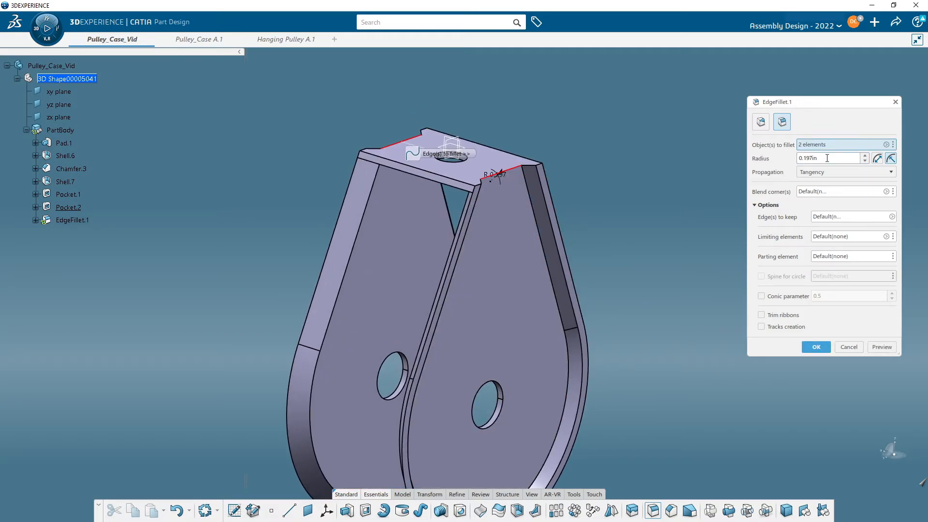
pyautogui.press('Return')
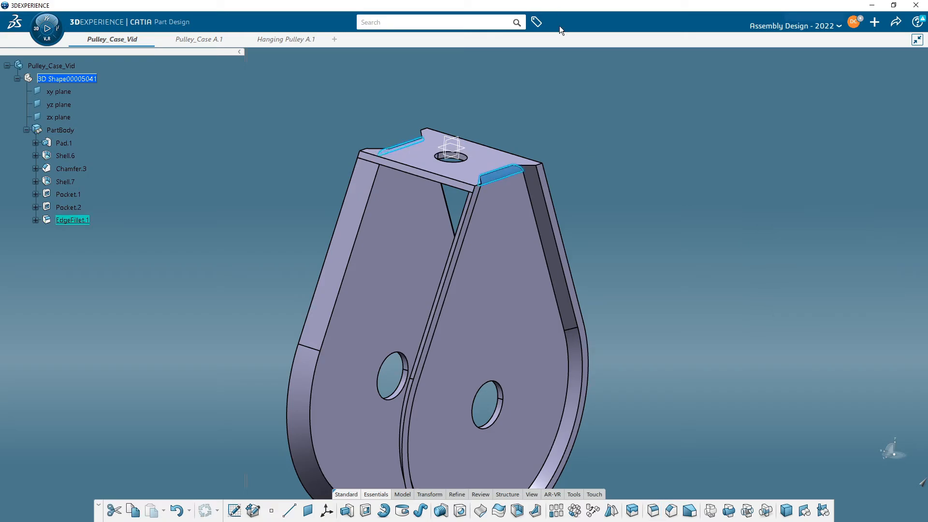
pyautogui.moveTo(656, 190); pyautogui.dragTo(427, 316, button='middle')
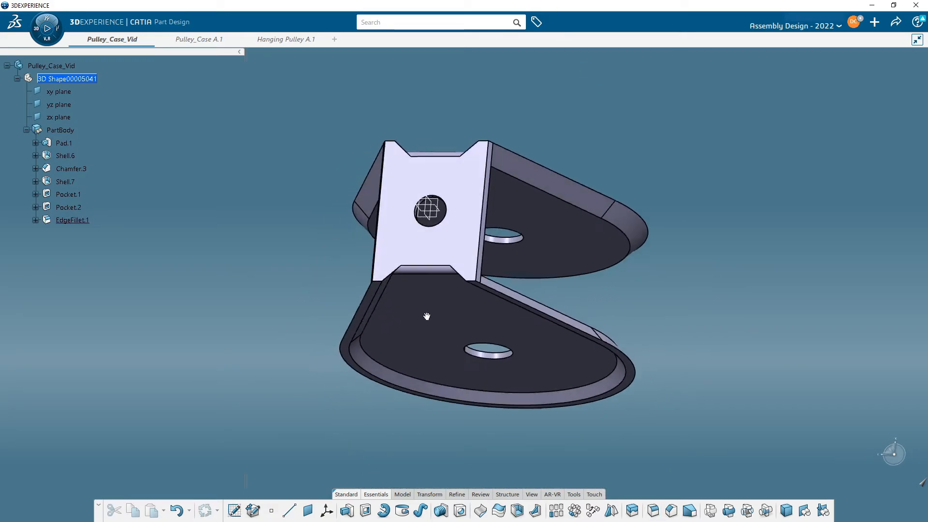